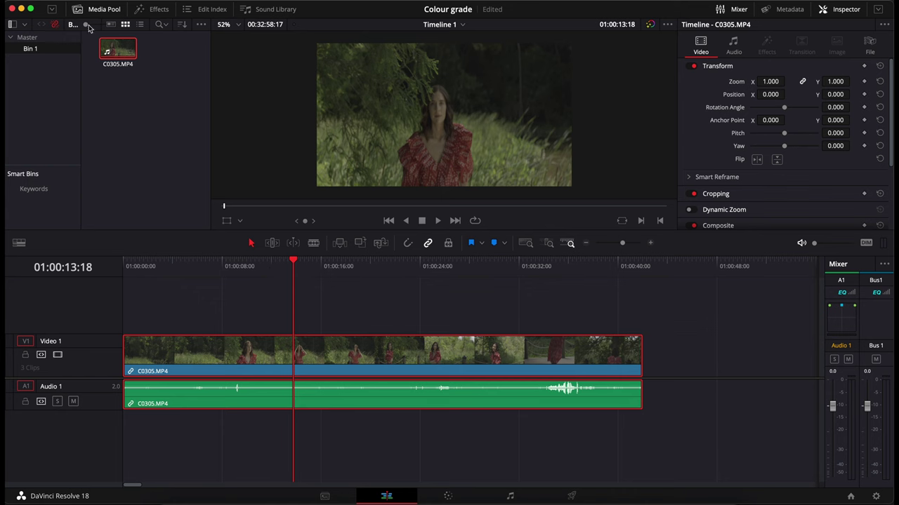
# Change C0305.MP4's pixel aspect ratio to 1.33 in its Clip Attributes
pyautogui.rightClick(117, 45)
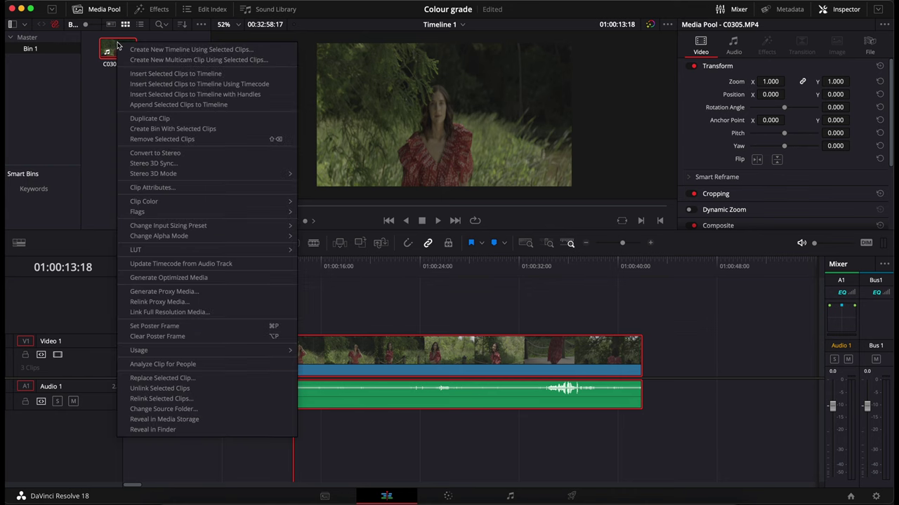
pyautogui.click(164, 188)
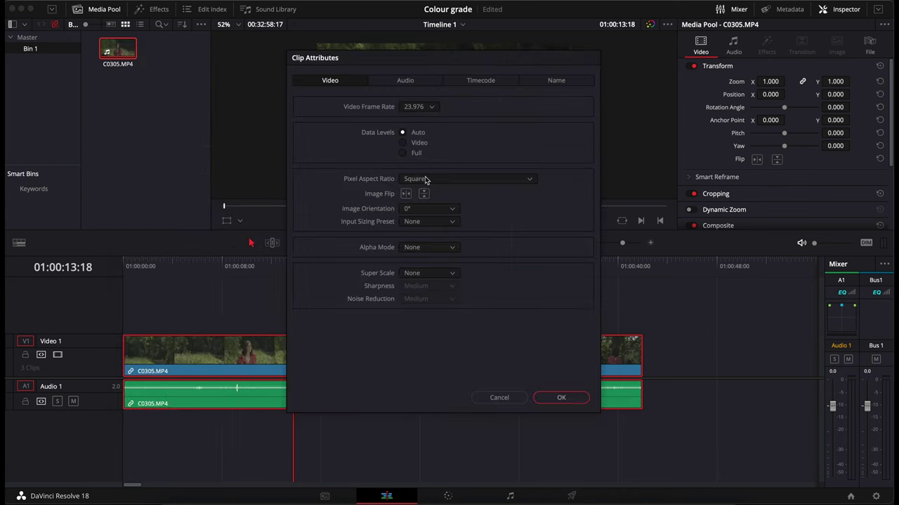
pyautogui.click(411, 178)
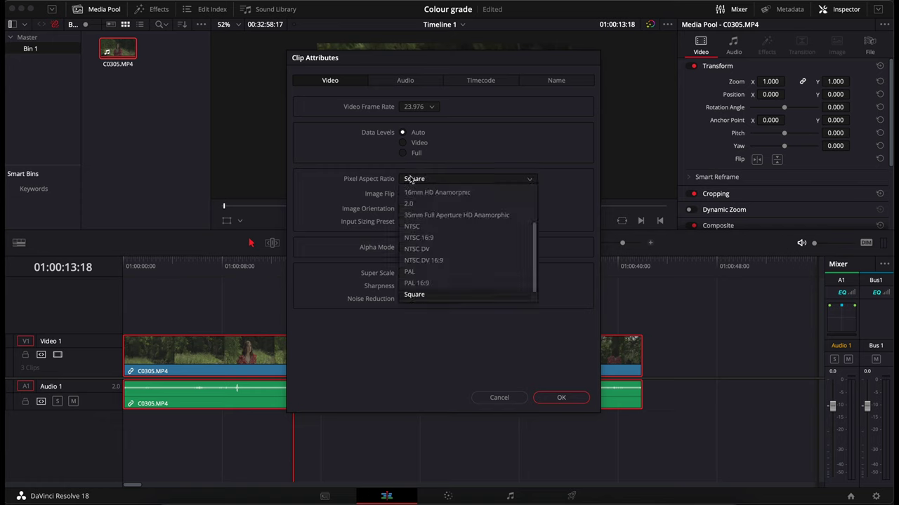
pyautogui.scroll(5, 435, 228)
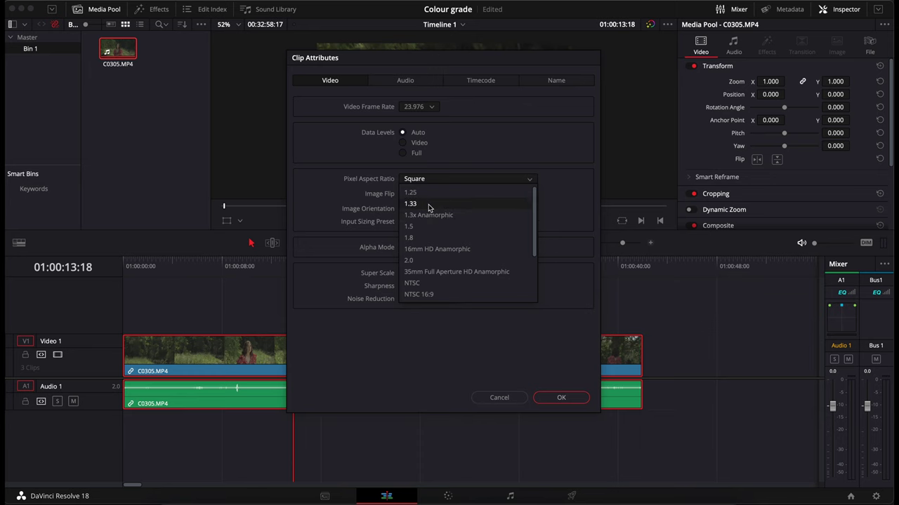
pyautogui.click(428, 204)
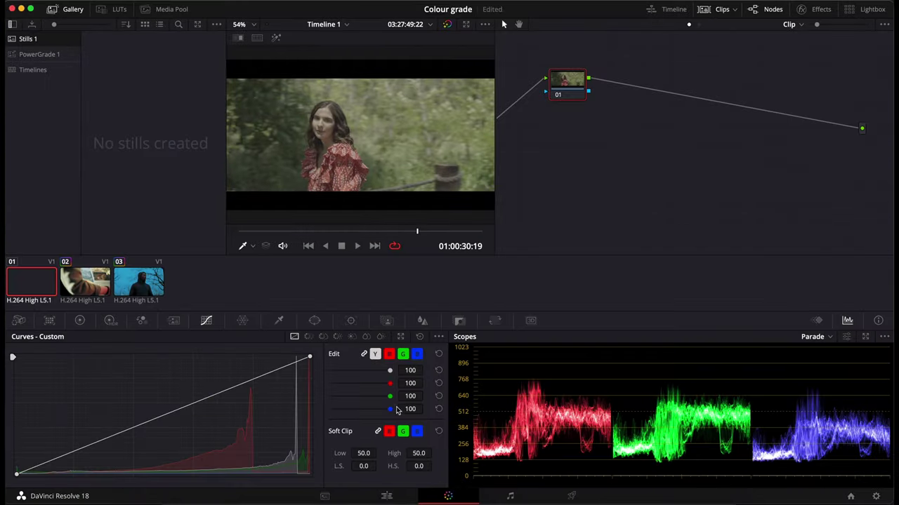
# On the Color page, add serial nodes 02, 03 and 04 after node 01
pyautogui.hotkey('alt', 'f')
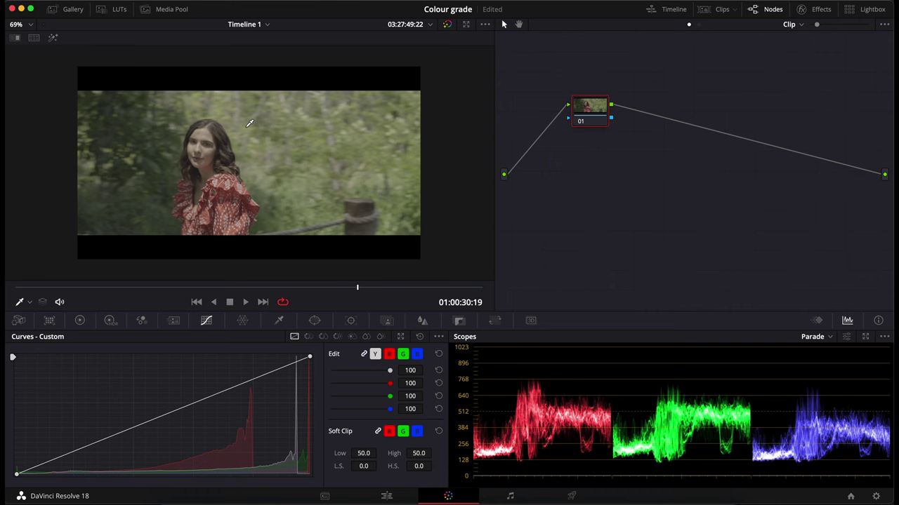
pyautogui.hotkey('alt', 's')
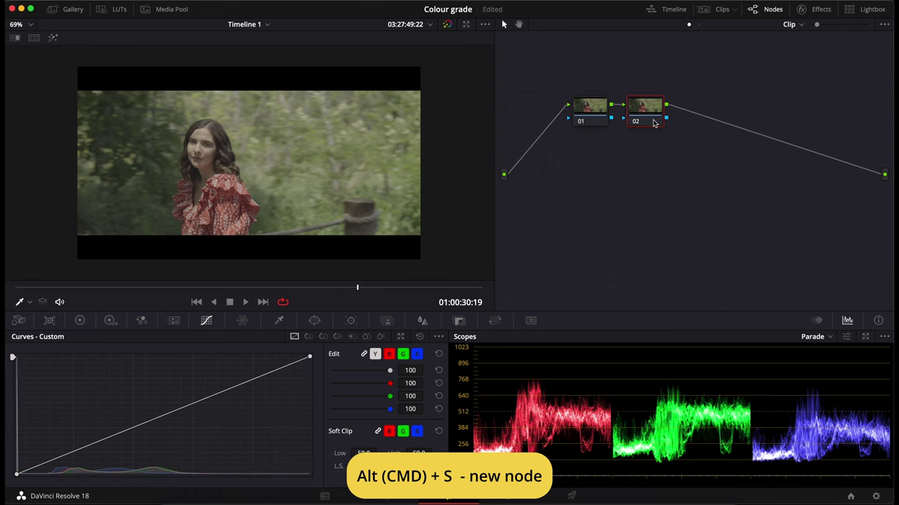
pyautogui.hotkey('alt', 's')
pyautogui.hotkey('alt', 's')
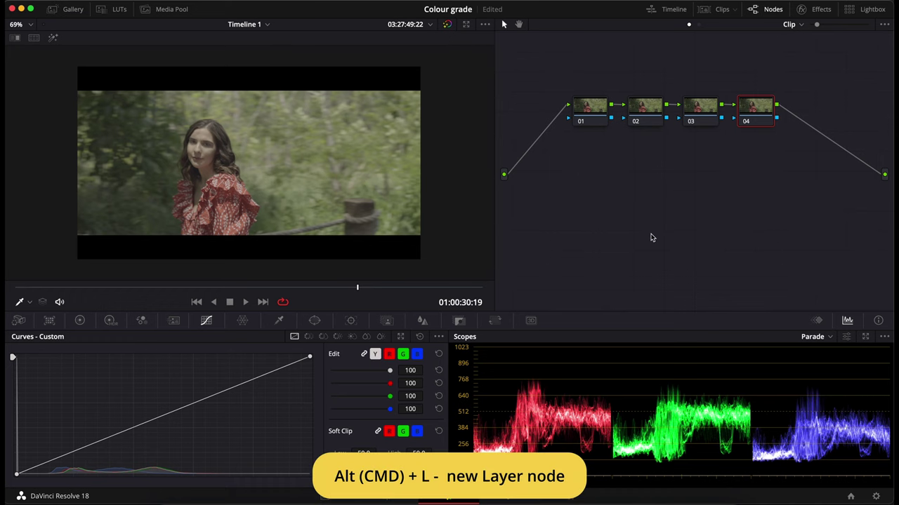
# Add layer nodes feeding a Layer Mixer, then two serial nodes after the mixer
pyautogui.hotkey('alt', 'l')
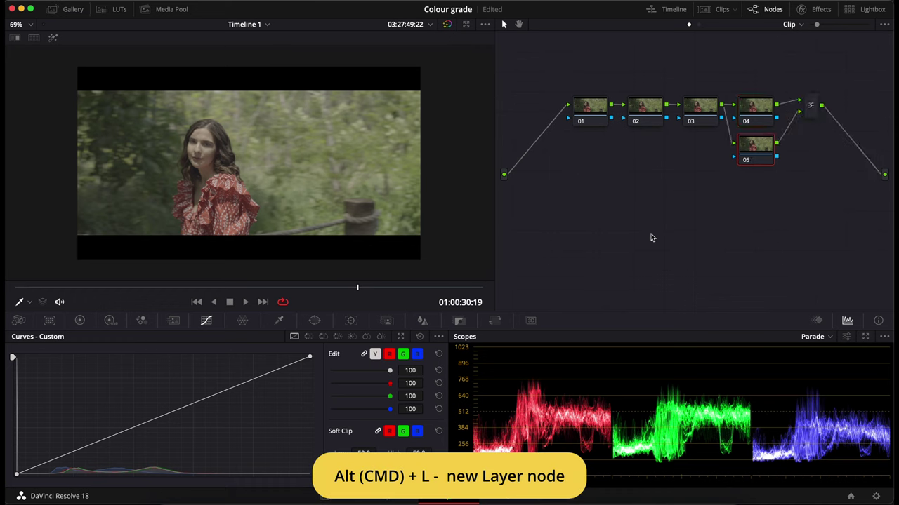
pyautogui.hotkey('alt', 'l')
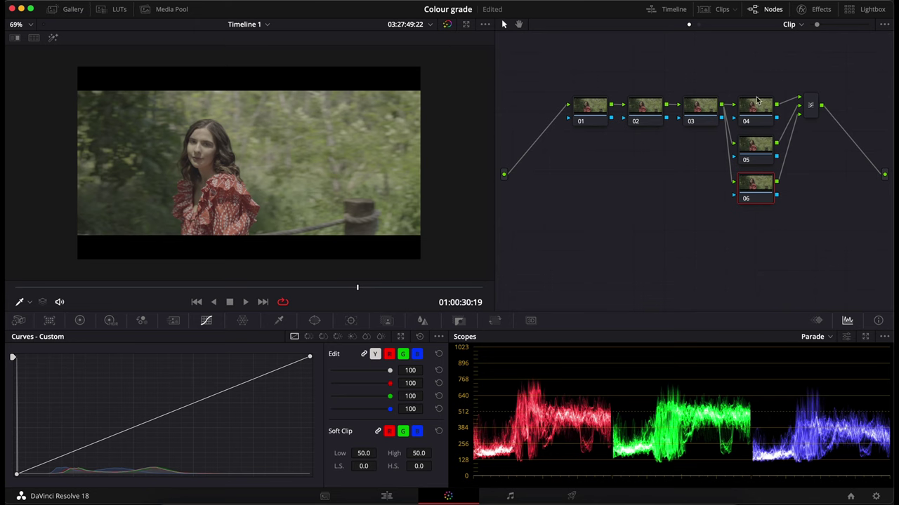
pyautogui.click(810, 107)
pyautogui.hotkey('alt', 's')
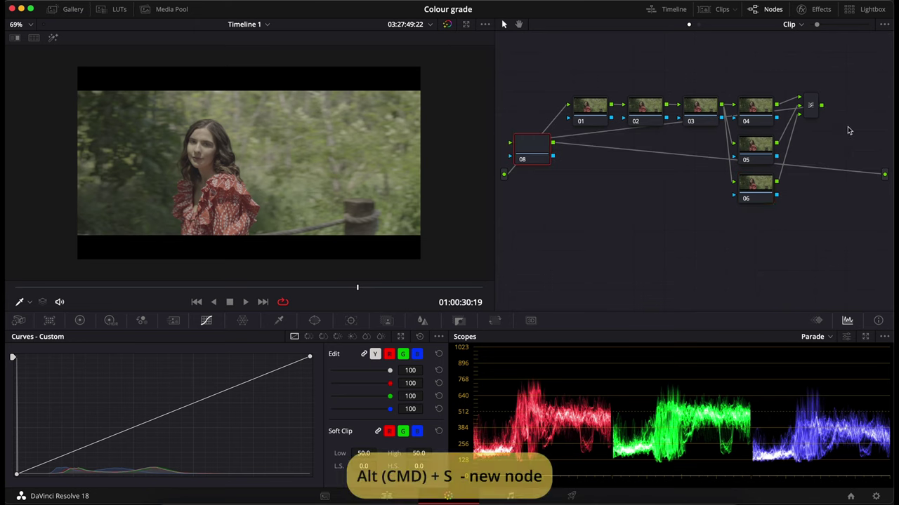
pyautogui.hotkey('alt', 's')
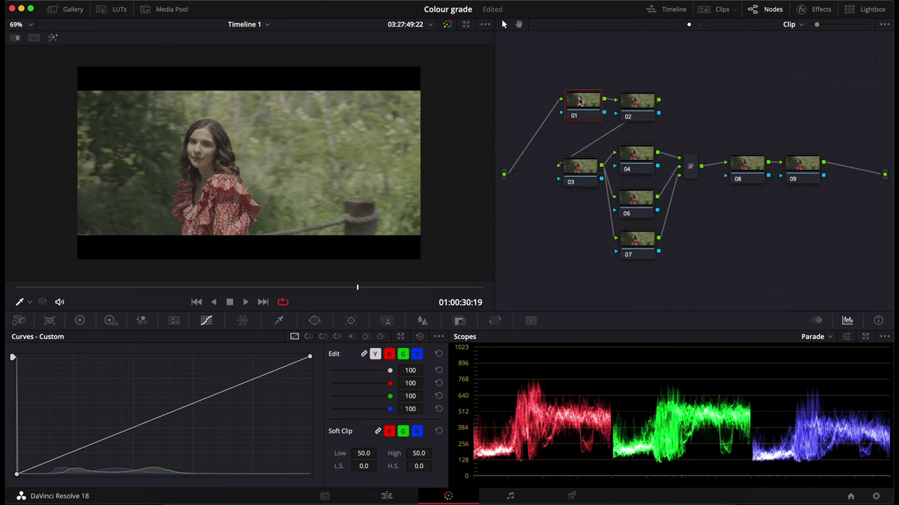
# Label the first serial nodes contrast, balance and Saturation
pyautogui.write('rast')
pyautogui.click(637, 102)
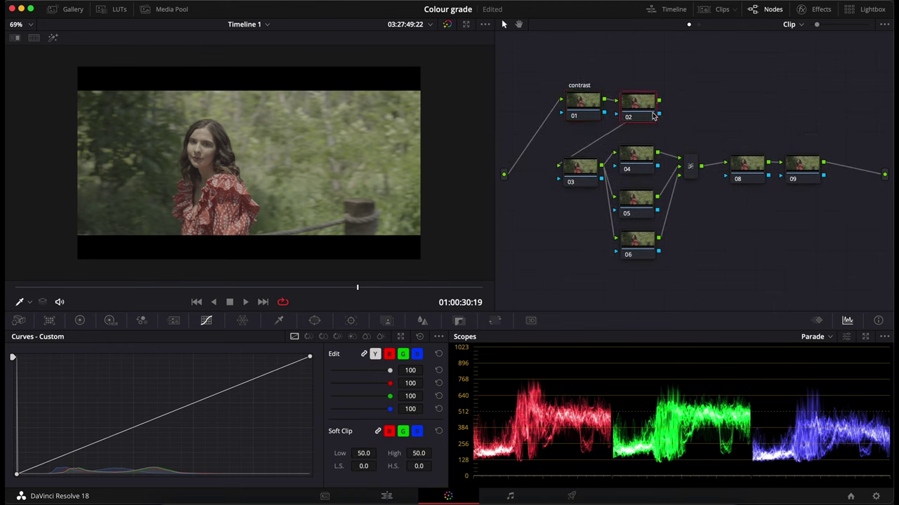
pyautogui.write('balance')
pyautogui.click(582, 175)
pyautogui.write('Saturation')
# Label the layer nodes, including skin and background
pyautogui.click(649, 258)
pyautogui.write('skin')
pyautogui.click(641, 200)
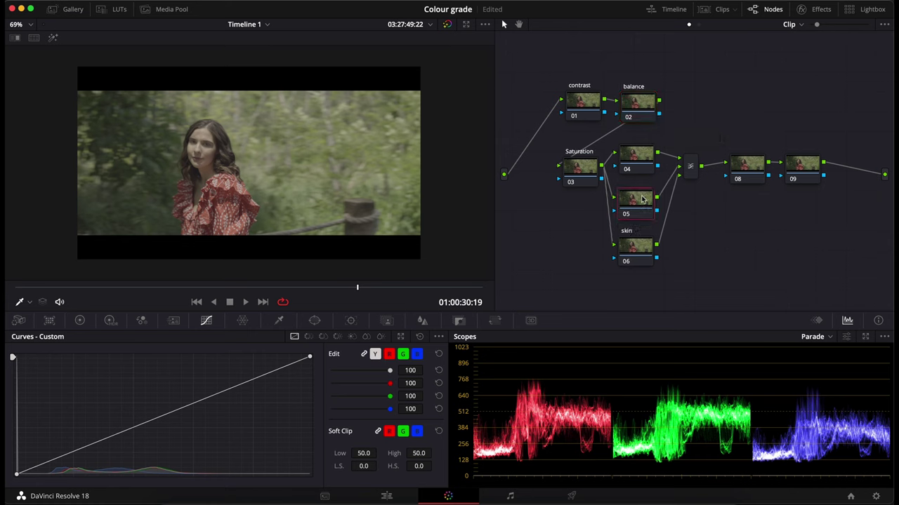
pyautogui.click(636, 156)
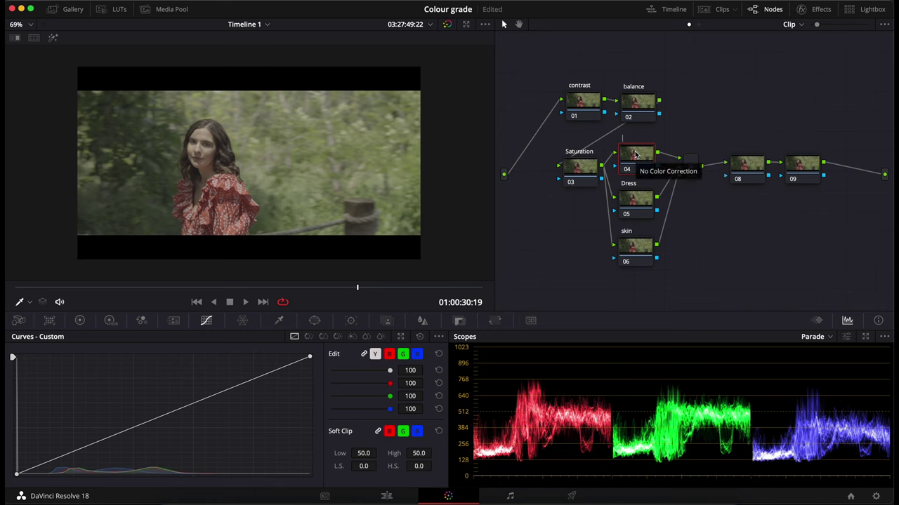
pyautogui.write('background')
# Label the two nodes after the mixer global look and sharpening
pyautogui.click(746, 167)
pyautogui.write('global look')
pyautogui.click(807, 174)
pyautogui.write('sharpening')
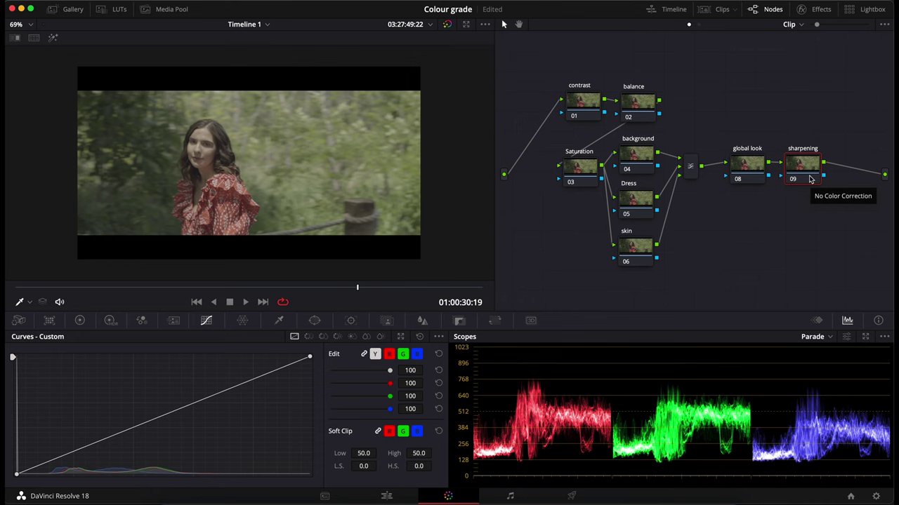
pyautogui.click(581, 105)
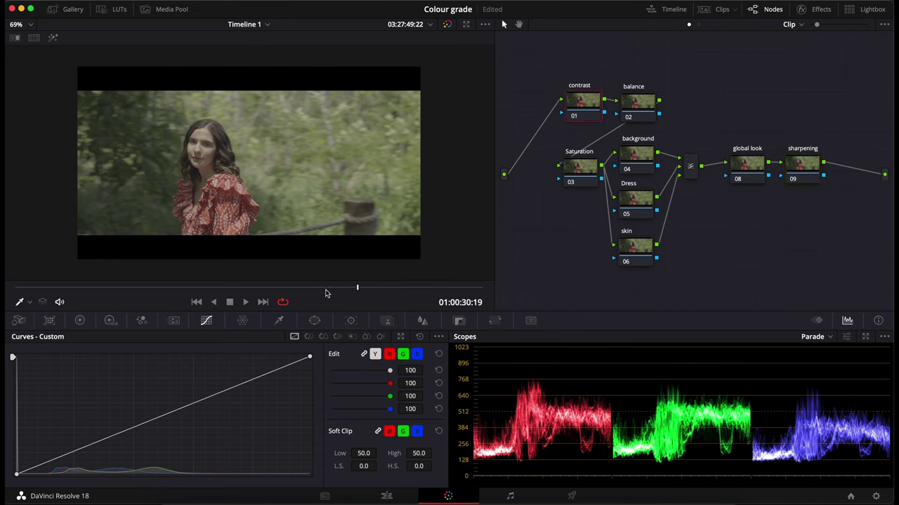
# Jump to a different shot, raise contrast to about 1.34 and fine-tune the pivot
pyautogui.moveTo(313, 288); pyautogui.dragTo(281, 288)
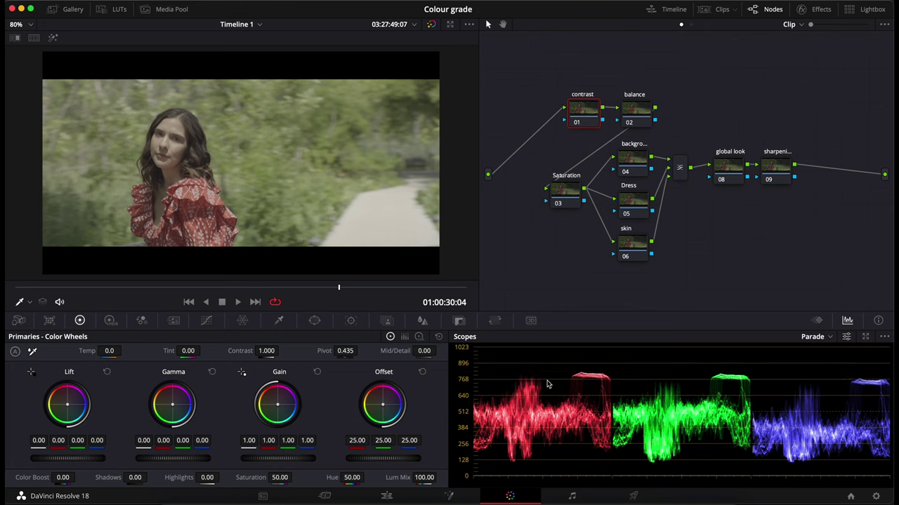
pyautogui.hotkey('ctrl', 'z')
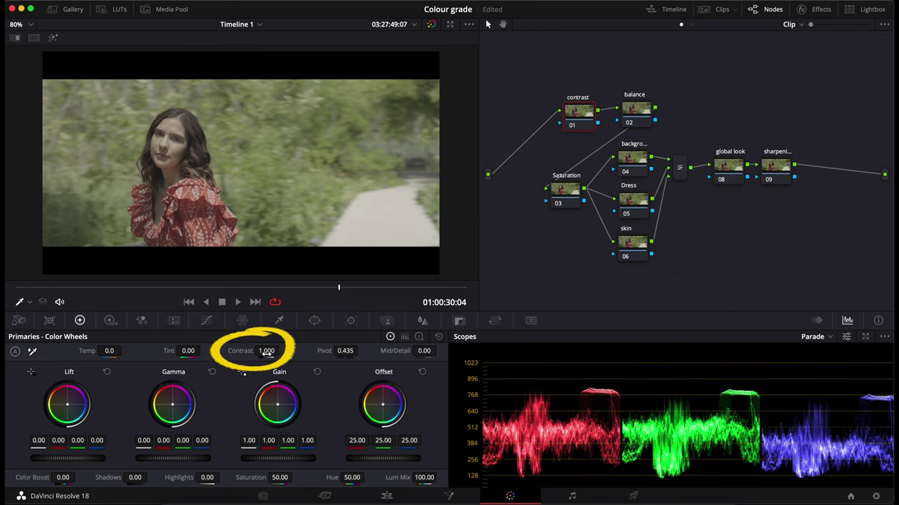
pyautogui.moveTo(266, 351)
pyautogui.mouseDown()
pyautogui.moveTo(305, 351)
pyautogui.moveTo(281, 351)
pyautogui.mouseUp()
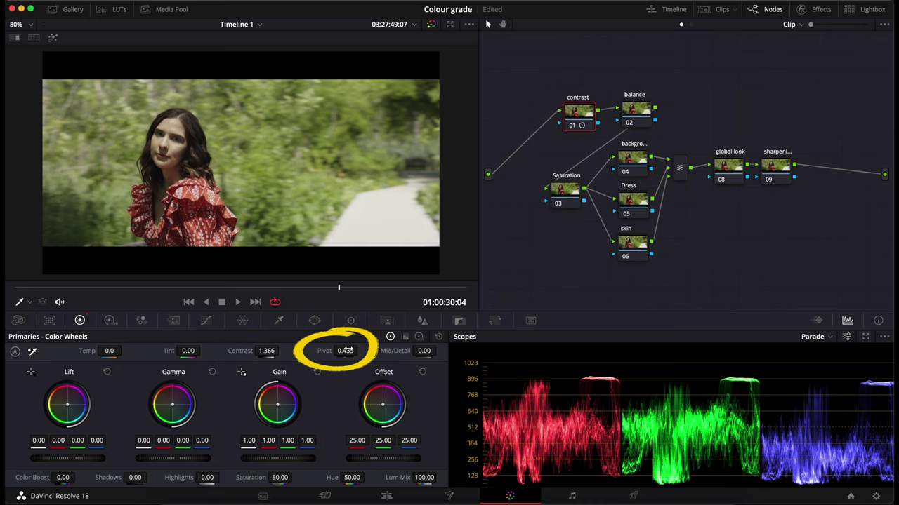
pyautogui.moveTo(345, 350)
pyautogui.mouseDown()
pyautogui.moveTo(330, 350)
pyautogui.moveTo(360, 351)
pyautogui.mouseUp()
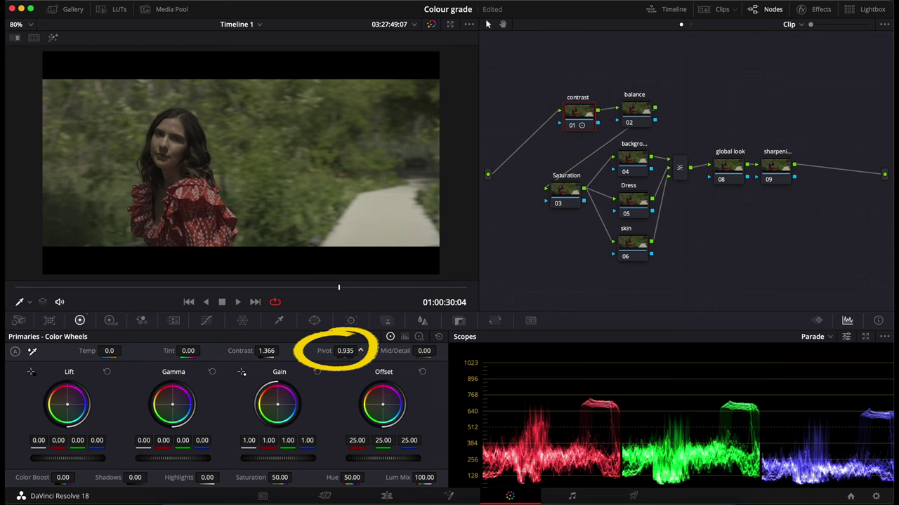
pyautogui.moveTo(361, 351); pyautogui.dragTo(360, 350)
pyautogui.moveTo(280, 350); pyautogui.dragTo(281, 350)
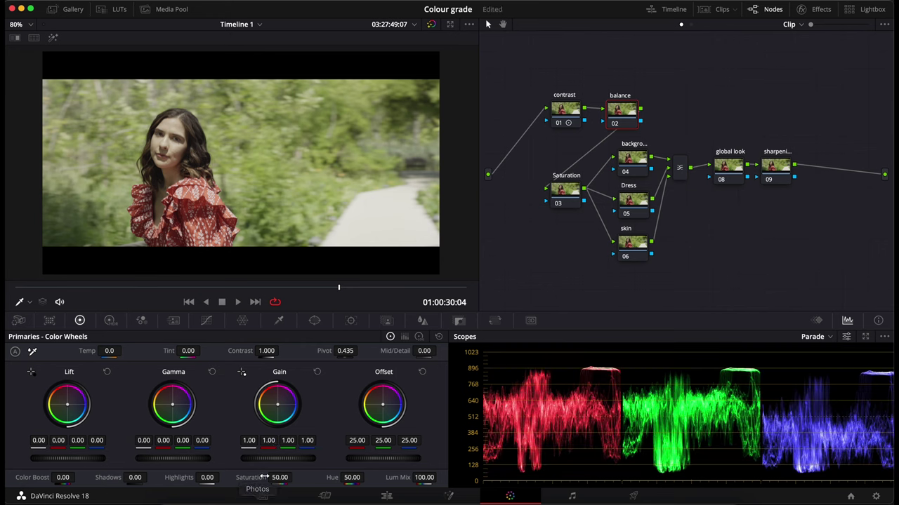
# Raise the balance node's gain to 1.10 and drop lift to -0.02
pyautogui.moveTo(295, 460); pyautogui.dragTo(304, 460)
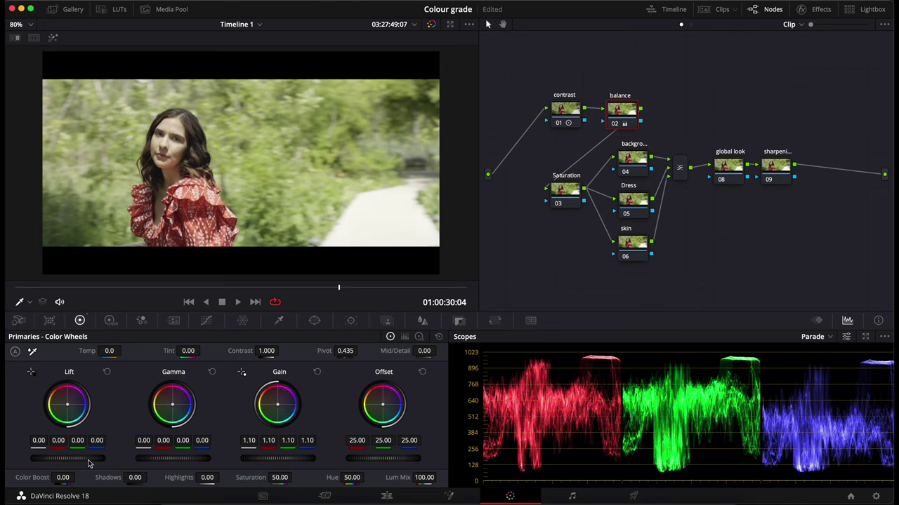
pyautogui.moveTo(85, 458); pyautogui.dragTo(56, 458)
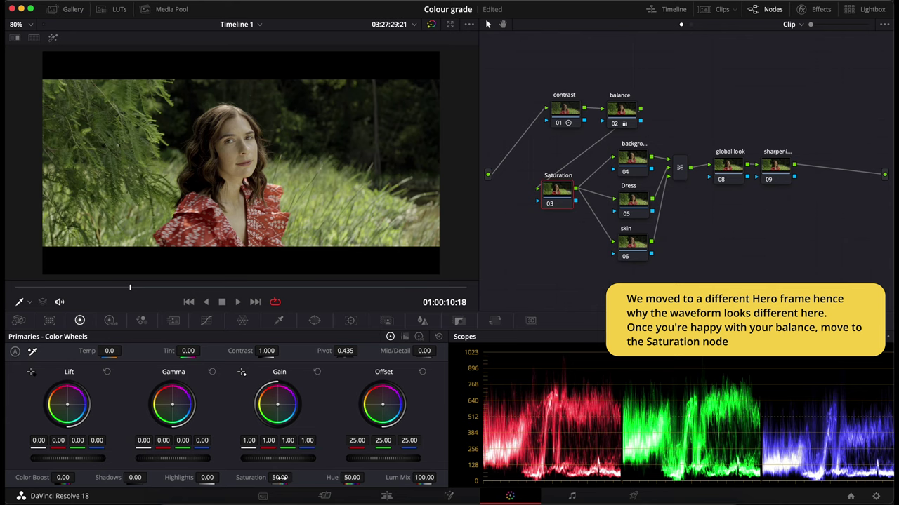
# Try boosting saturation to 99.40, then undo it back to 50
pyautogui.moveTo(274, 477); pyautogui.dragTo(309, 478)
pyautogui.scroll(2, 235, 255)
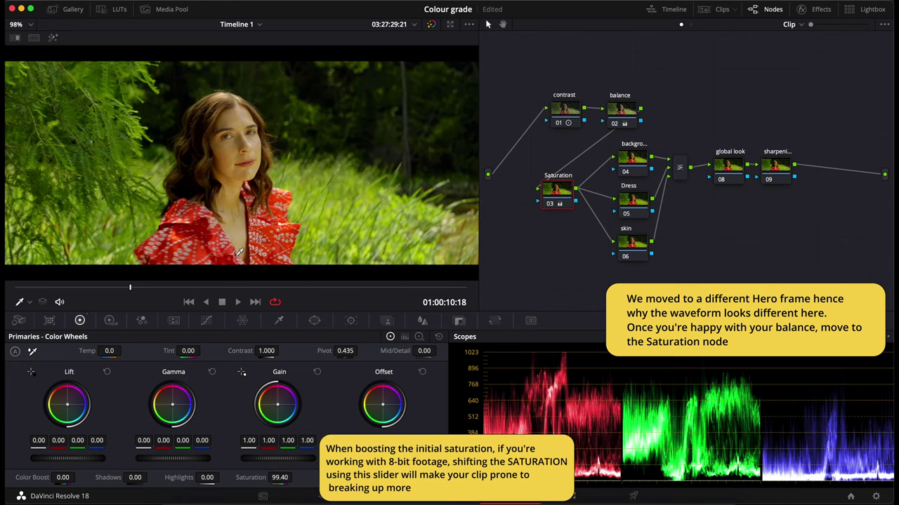
pyautogui.hotkey('ctrl', 'z')
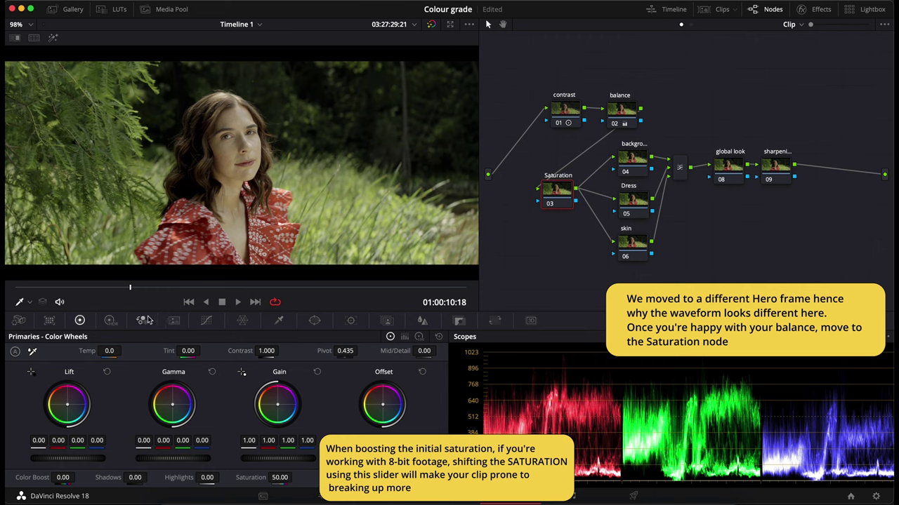
# In the RGB Mixer, raise red and blue outputs to 2.00 and green to 1.97
pyautogui.click(143, 320)
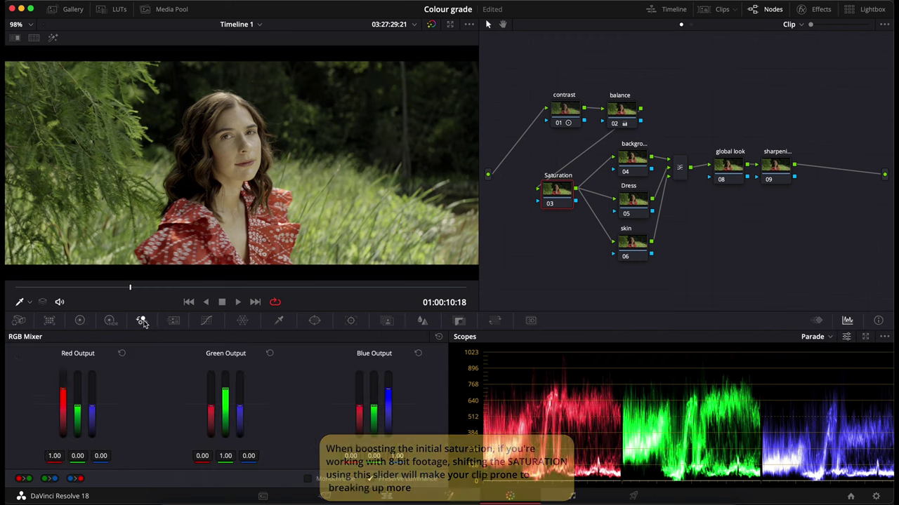
pyautogui.moveTo(63, 411); pyautogui.dragTo(62, 374)
pyautogui.moveTo(233, 390); pyautogui.dragTo(225, 374)
pyautogui.moveTo(392, 392); pyautogui.dragTo(389, 374)
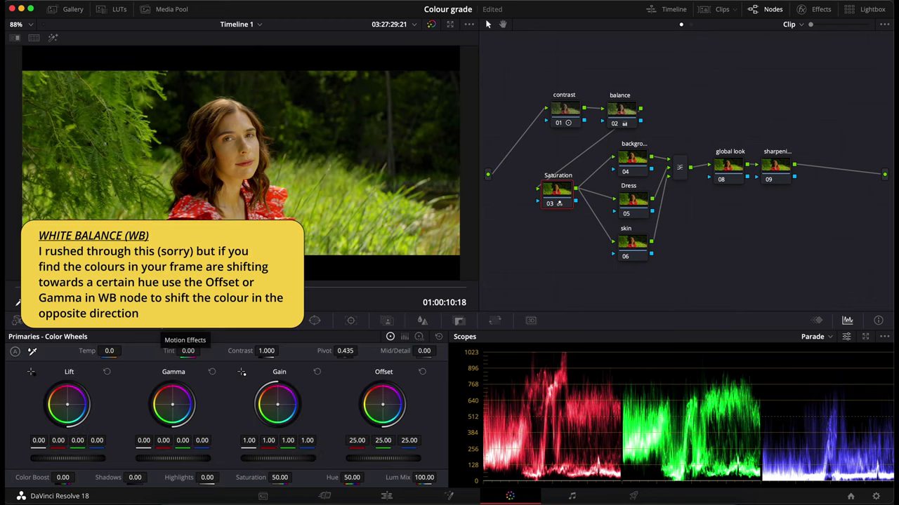
# Insert a node after contrast and nudge its gamma to neutralise the colour cast
pyautogui.moveTo(572, 117); pyautogui.dragTo(538, 118)
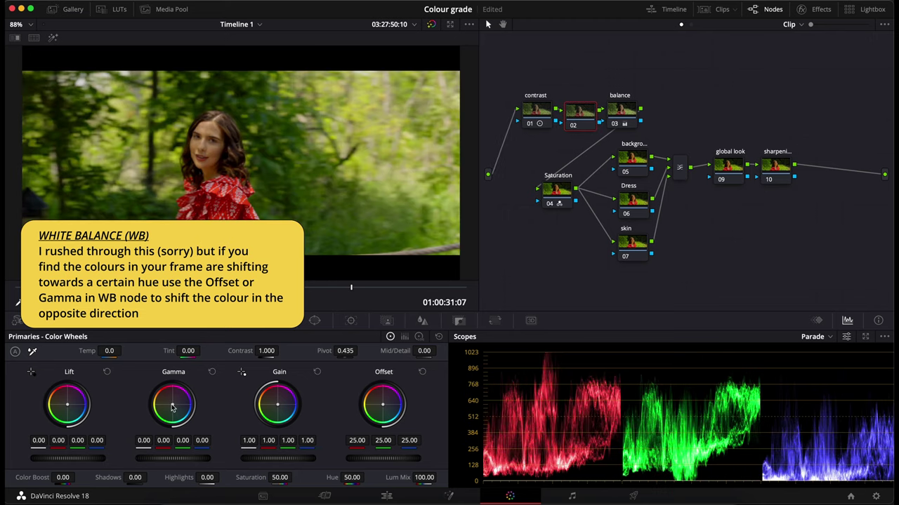
pyautogui.moveTo(172, 407); pyautogui.dragTo(174, 406)
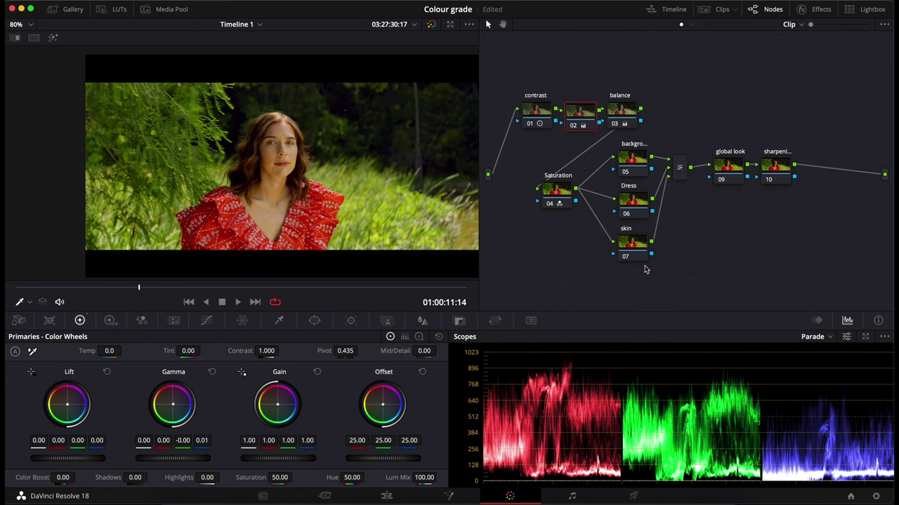
# Sample the woman's face with an HSL qualifier on the skin node and view the highlight
pyautogui.click(641, 247)
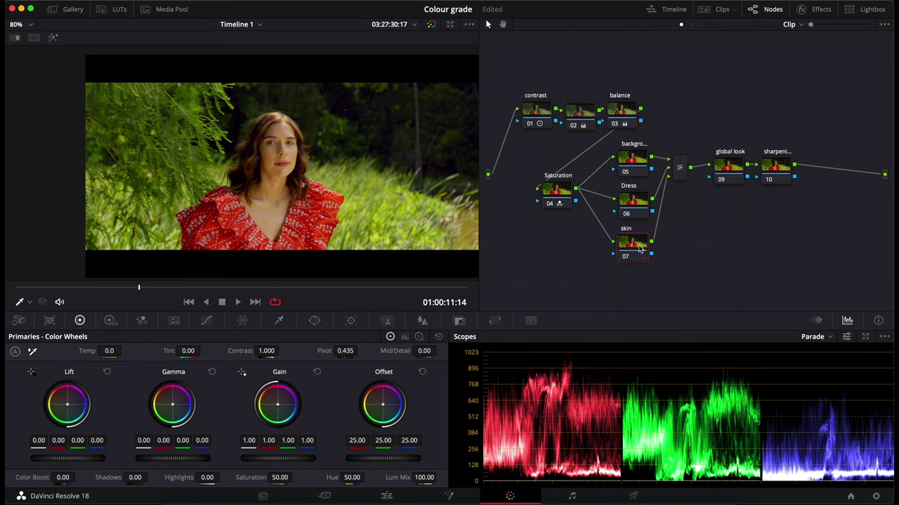
pyautogui.click(280, 321)
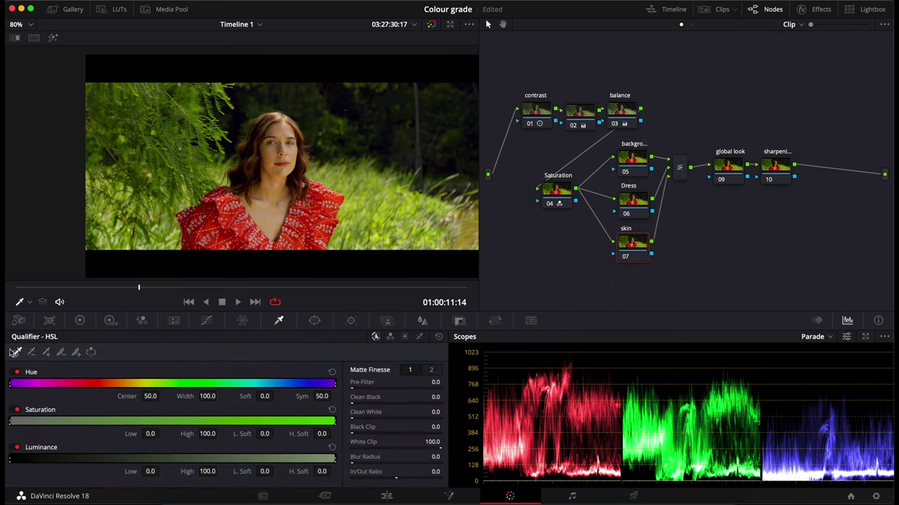
pyautogui.click(274, 156)
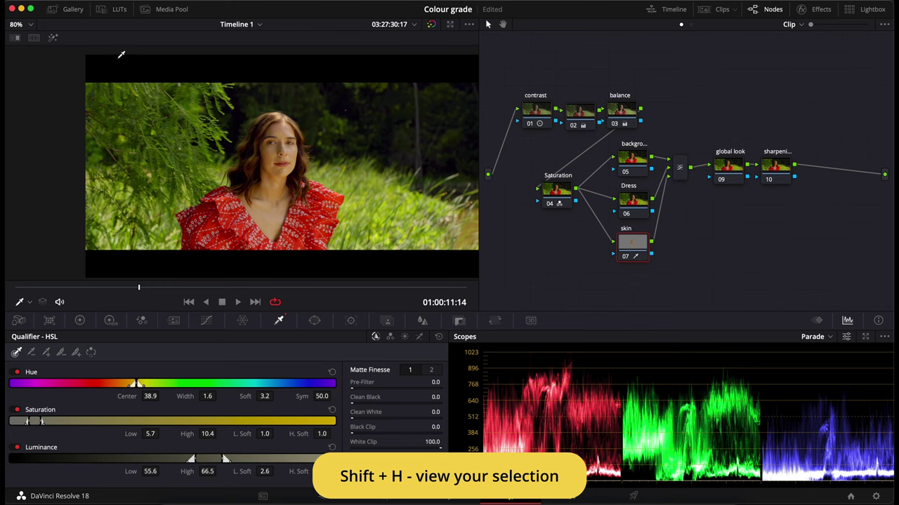
pyautogui.click(51, 39)
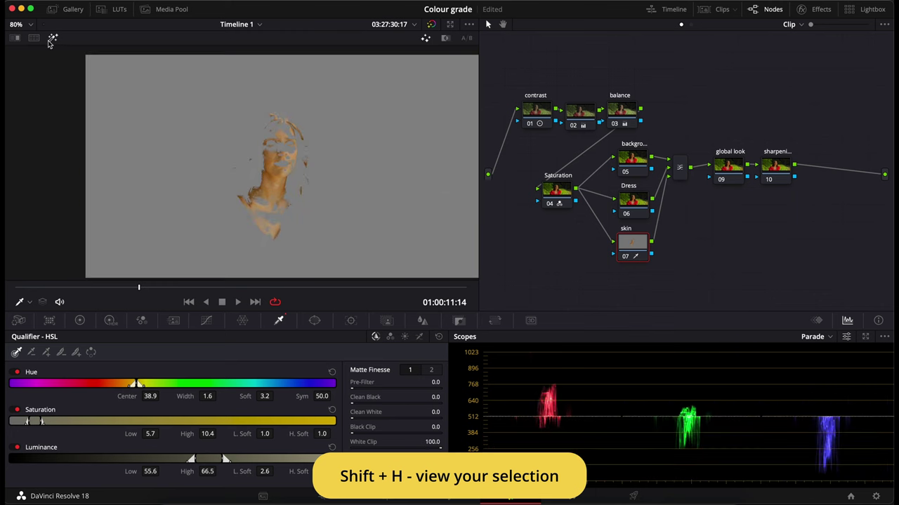
pyautogui.scroll(5, 349, 116)
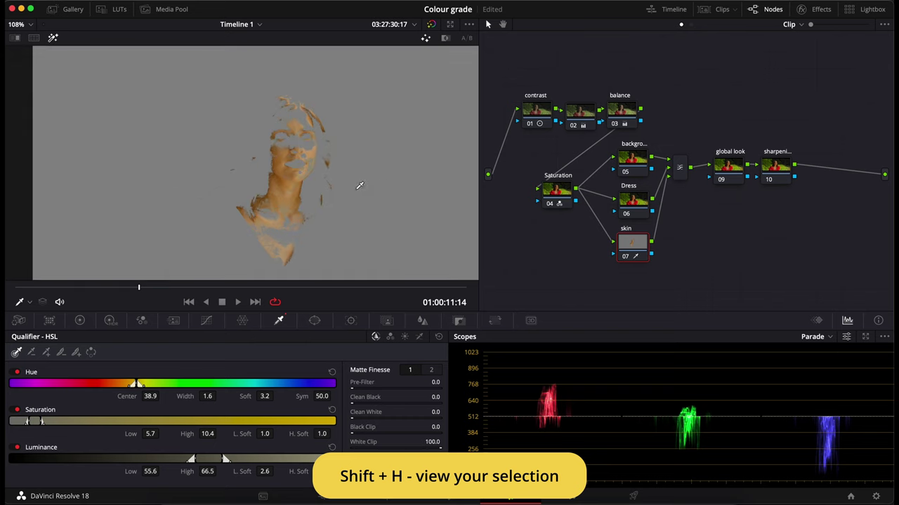
pyautogui.scroll(-2, 307, 137)
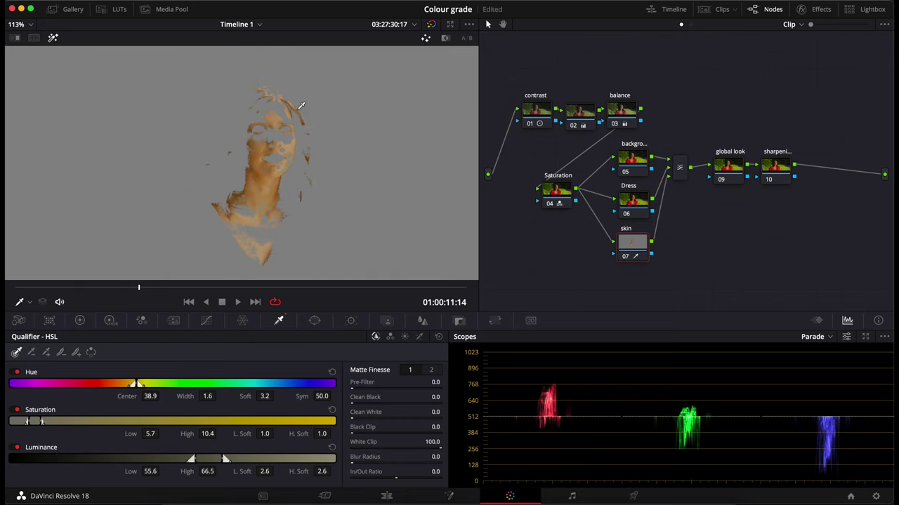
# Refine the skin matte: hue width 10.7, blur, luminance 56.7–75.0, lower saturation low
pyautogui.moveTo(207, 397)
pyautogui.mouseDown()
pyautogui.moveTo(218, 397)
pyautogui.moveTo(210, 397)
pyautogui.mouseUp()
pyautogui.moveTo(150, 434); pyautogui.dragTo(154, 434)
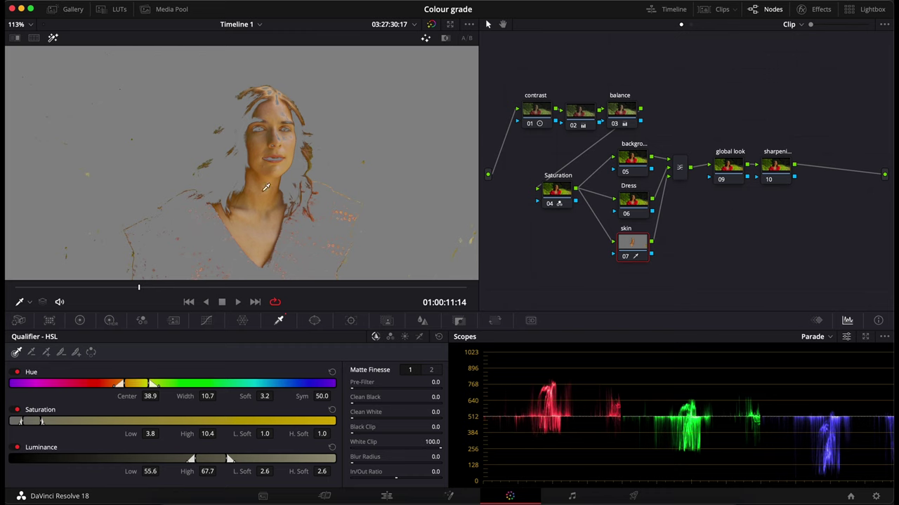
pyautogui.scroll(-2, 384, 190)
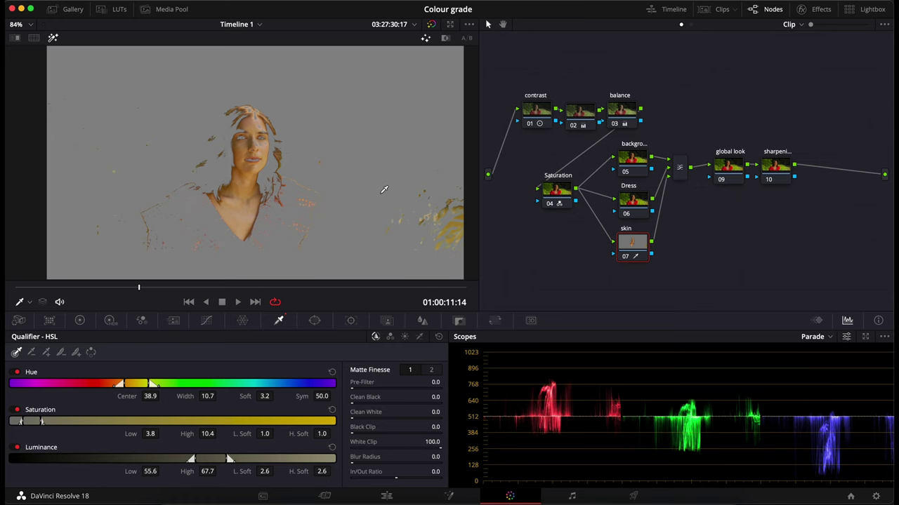
pyautogui.moveTo(428, 457); pyautogui.dragTo(356, 463)
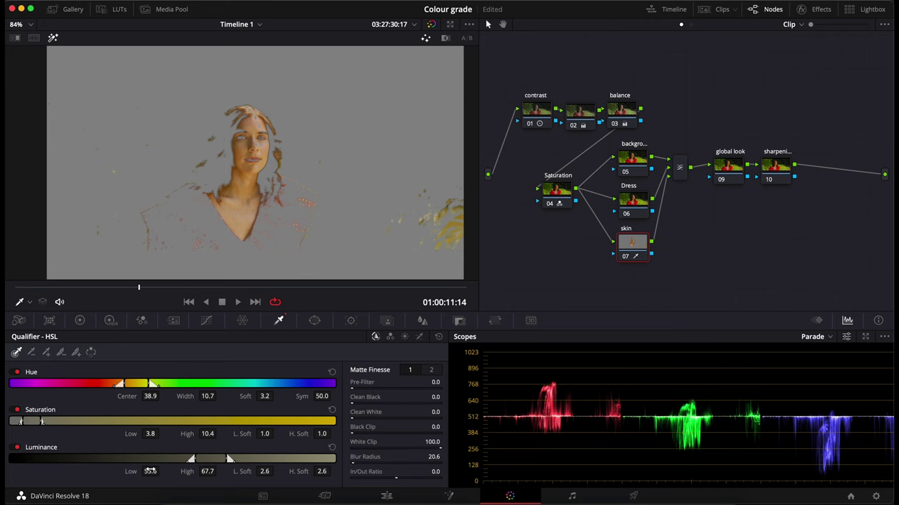
pyautogui.moveTo(150, 471); pyautogui.dragTo(161, 471)
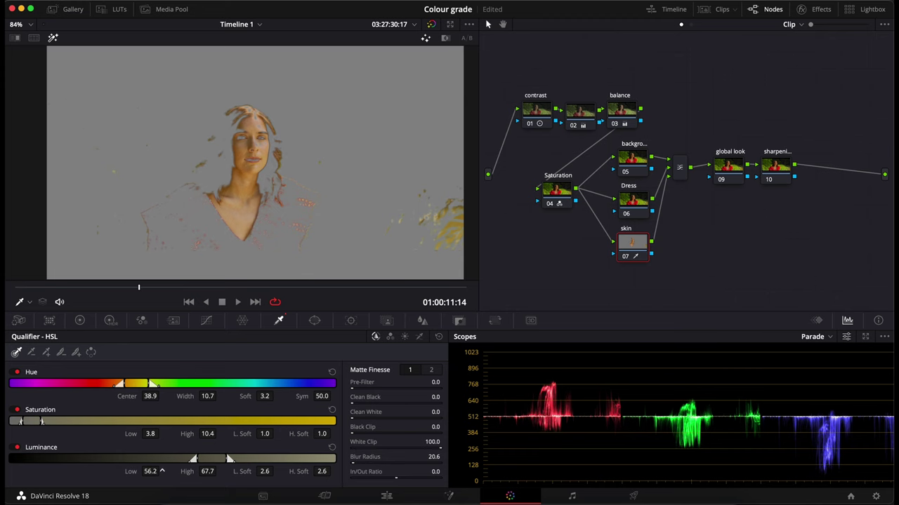
pyautogui.click(431, 370)
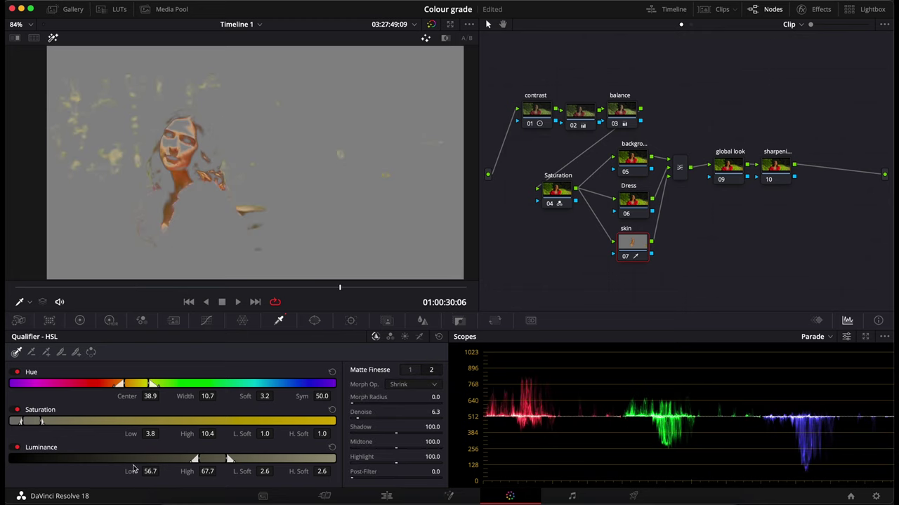
pyautogui.moveTo(201, 473); pyautogui.dragTo(232, 473)
pyautogui.moveTo(340, 287); pyautogui.dragTo(385, 283)
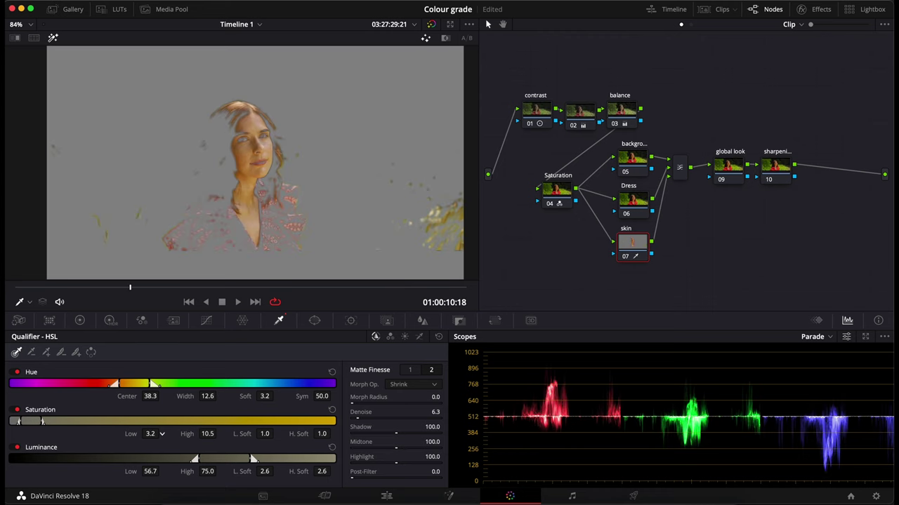
pyautogui.moveTo(150, 434); pyautogui.dragTo(140, 432)
# Return to full colour and scrub through later frames to check the skin qualifier
pyautogui.click(53, 37)
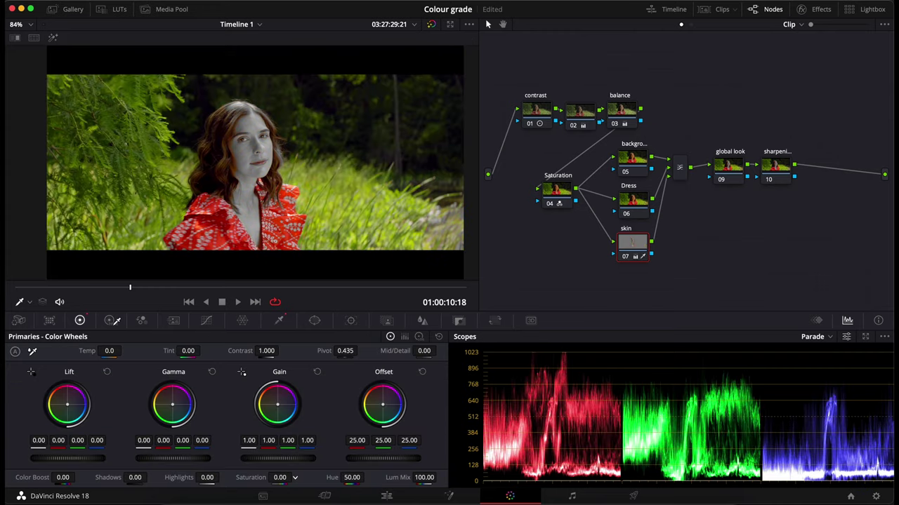
pyautogui.moveTo(294, 478); pyautogui.dragTo(300, 476)
pyautogui.moveTo(278, 285); pyautogui.dragTo(330, 272)
pyautogui.click(189, 141)
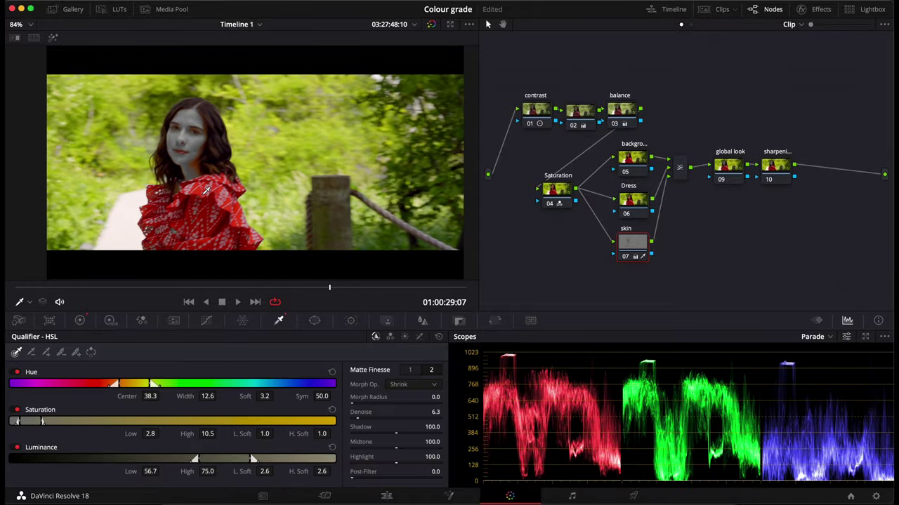
pyautogui.moveTo(176, 286); pyautogui.dragTo(215, 287)
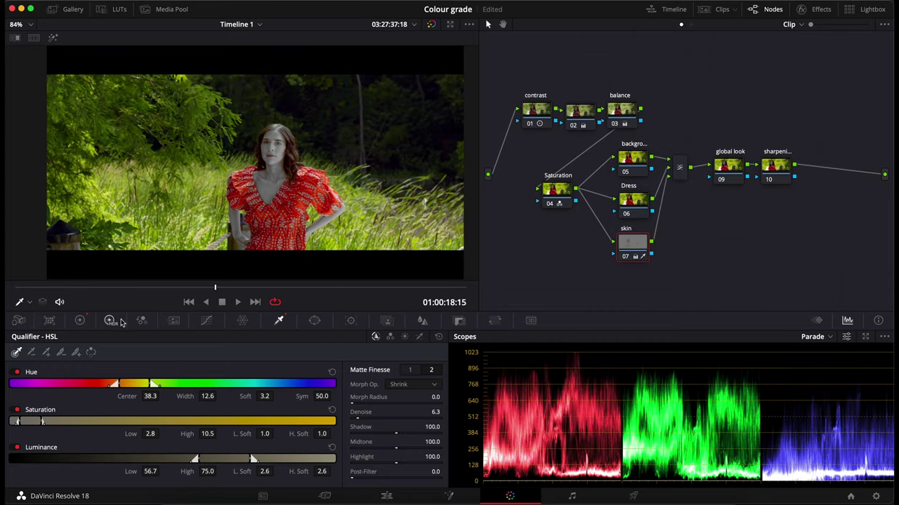
# Set the skin saturation to 37.60 and warm its midtones slightly with gamma
pyautogui.click(79, 320)
pyautogui.moveTo(279, 477)
pyautogui.mouseDown()
pyautogui.moveTo(309, 477)
pyautogui.moveTo(290, 477)
pyautogui.mouseUp()
pyautogui.moveTo(290, 477); pyautogui.dragTo(288, 478)
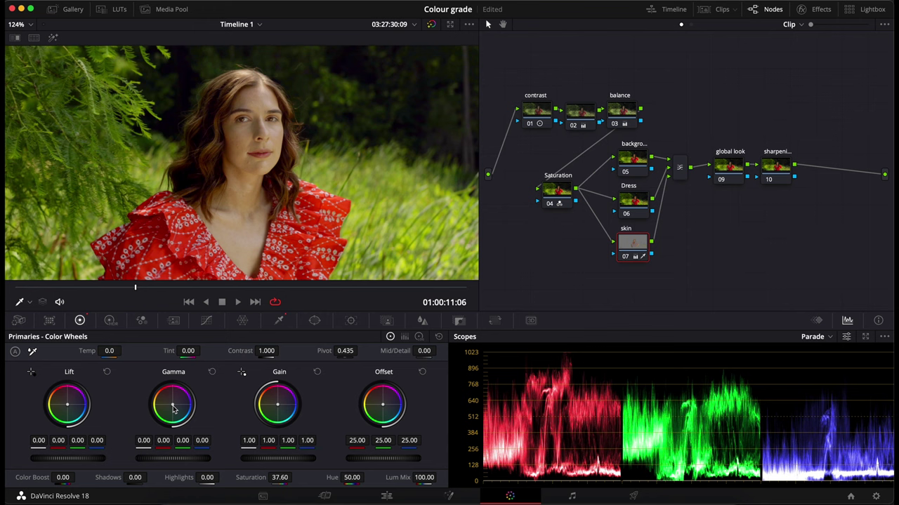
pyautogui.moveTo(174, 409); pyautogui.dragTo(170, 401)
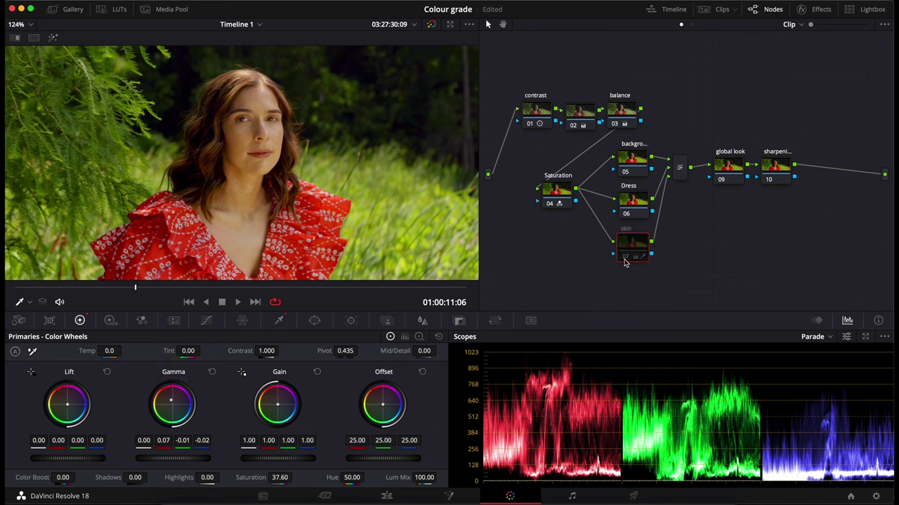
pyautogui.moveTo(625, 262)
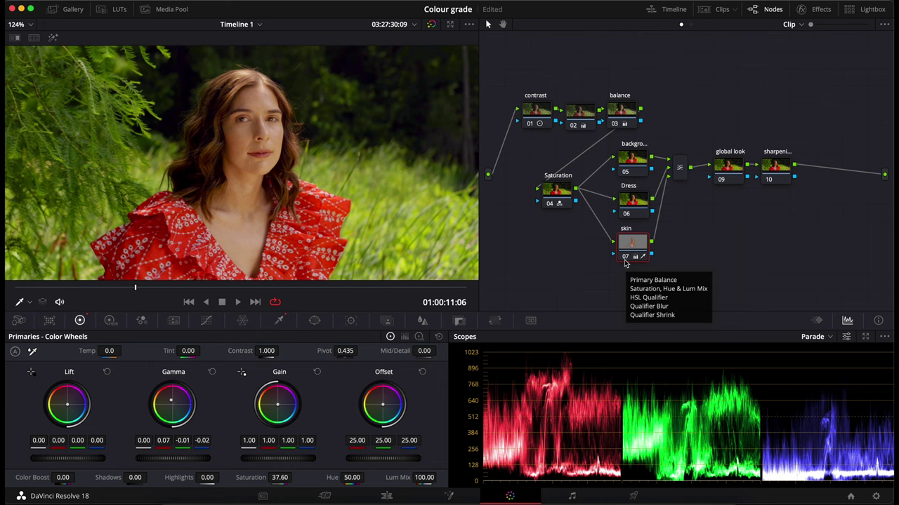
pyautogui.scroll(-2, 202, 171)
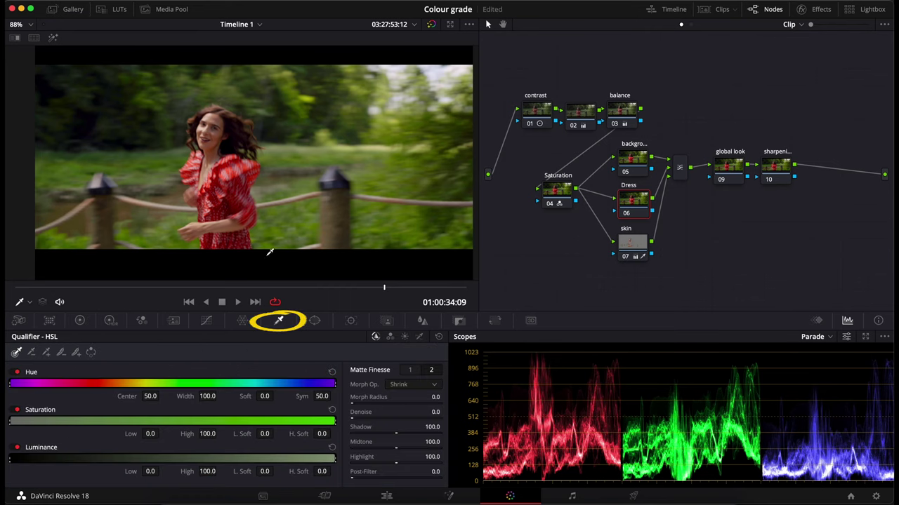
# Sample the red dress and refine its hue, saturation and luminance ranges with some denoise
pyautogui.click(235, 197)
pyautogui.click(52, 37)
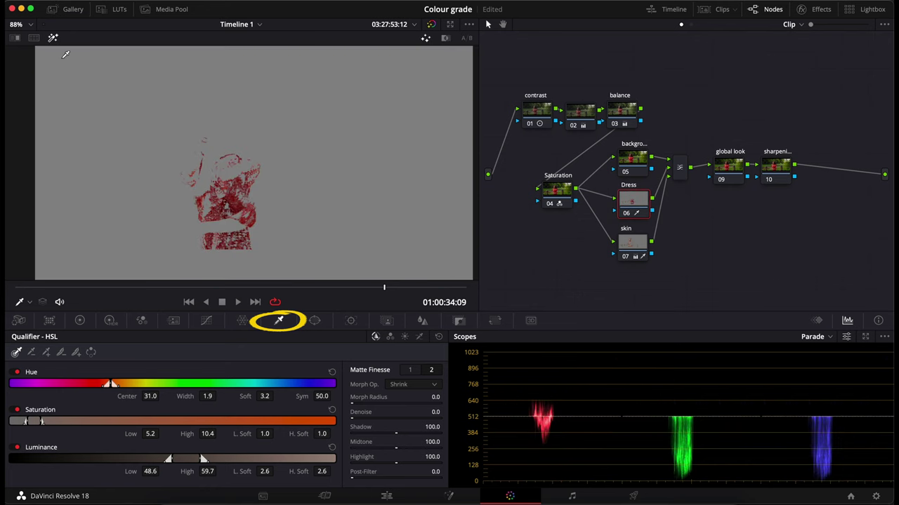
pyautogui.moveTo(210, 396); pyautogui.dragTo(219, 396)
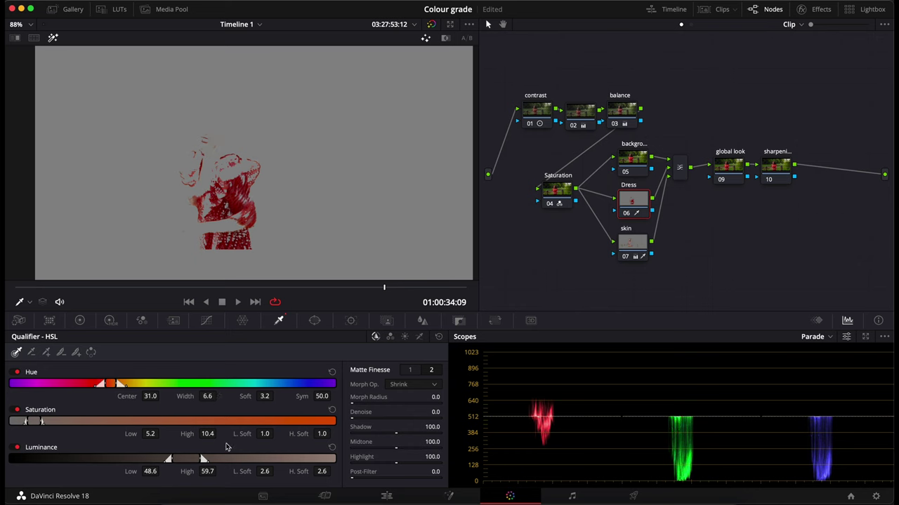
pyautogui.moveTo(209, 434); pyautogui.dragTo(221, 433)
pyautogui.moveTo(220, 472); pyautogui.dragTo(218, 472)
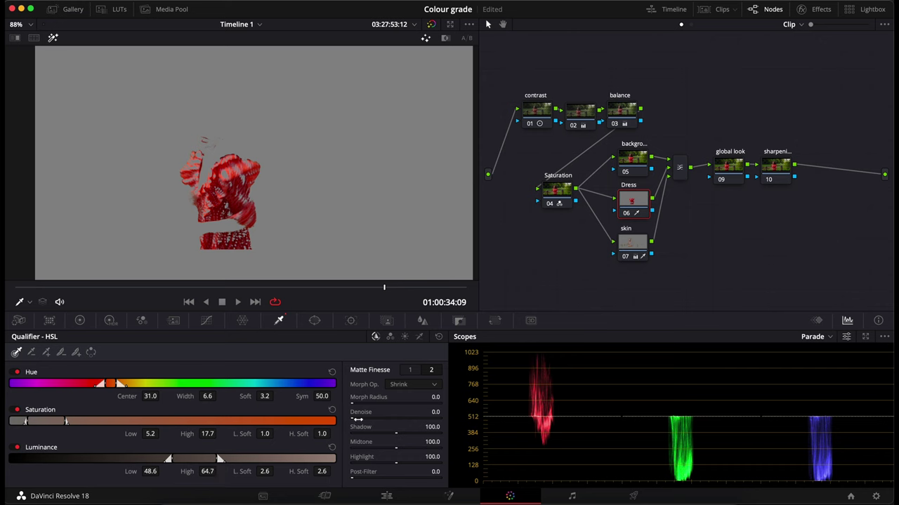
pyautogui.moveTo(354, 419); pyautogui.dragTo(359, 419)
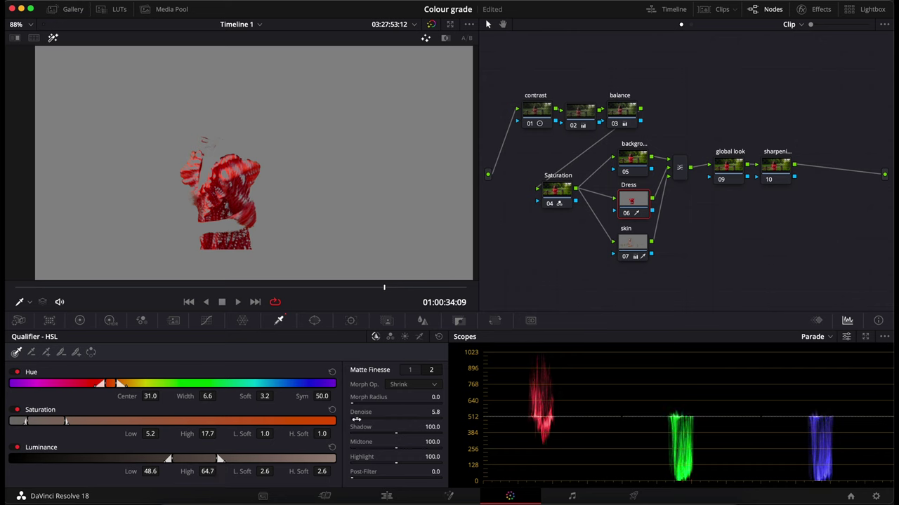
# Set the dress matte blur radius to 18.1 and turn highlight off
pyautogui.click(410, 369)
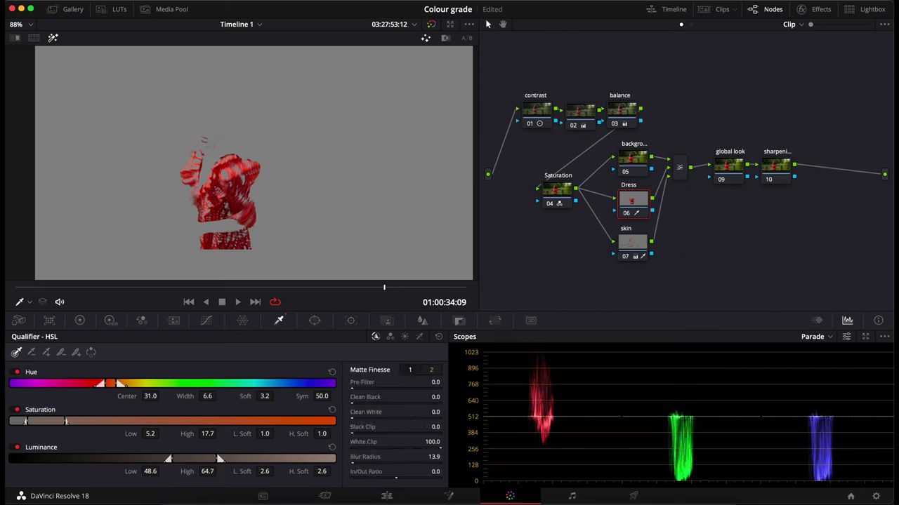
pyautogui.scroll(-2, 355, 421)
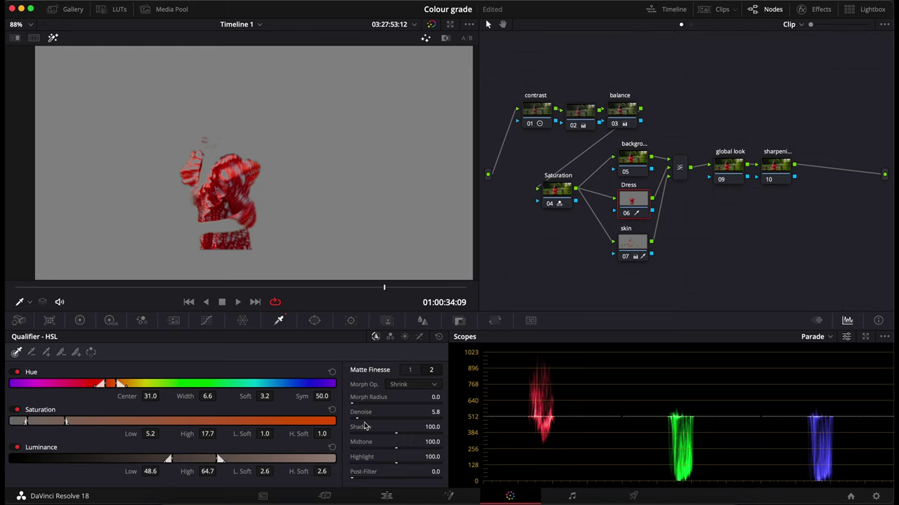
pyautogui.scroll(3, 364, 426)
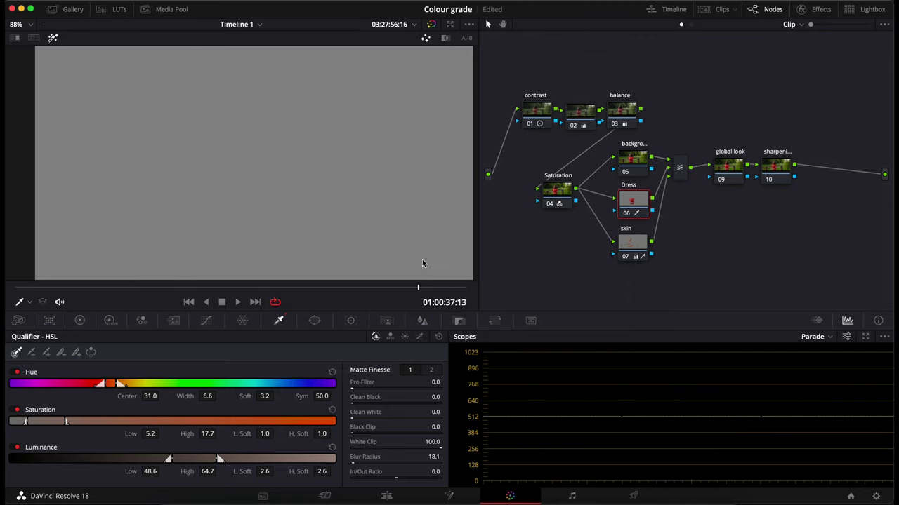
pyautogui.hotkey('shift', 'h')
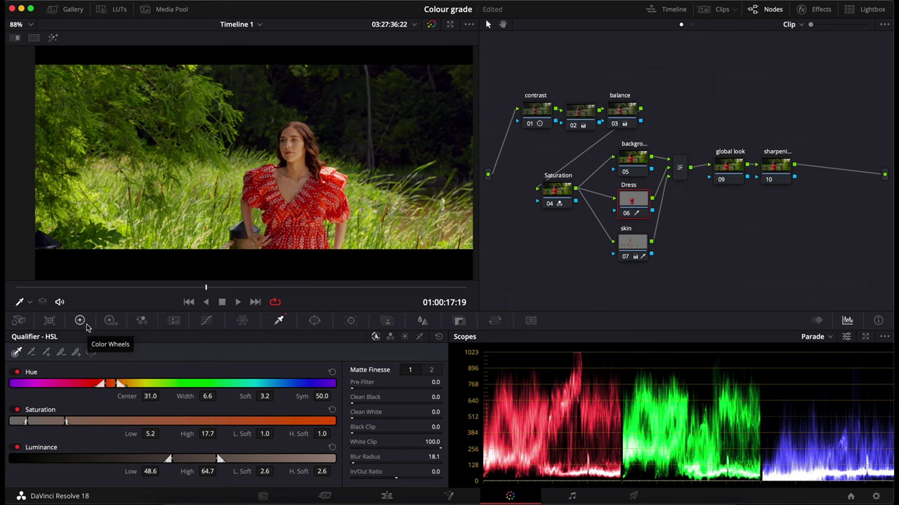
# Lower the Dress node's saturation to 40.60 and bring its hue back to red at about 54
pyautogui.click(87, 326)
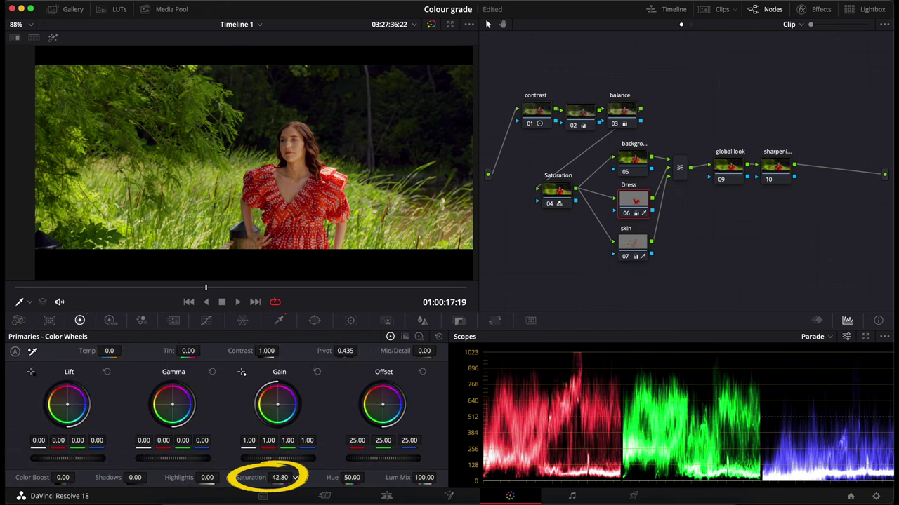
pyautogui.moveTo(279, 477); pyautogui.dragTo(273, 478)
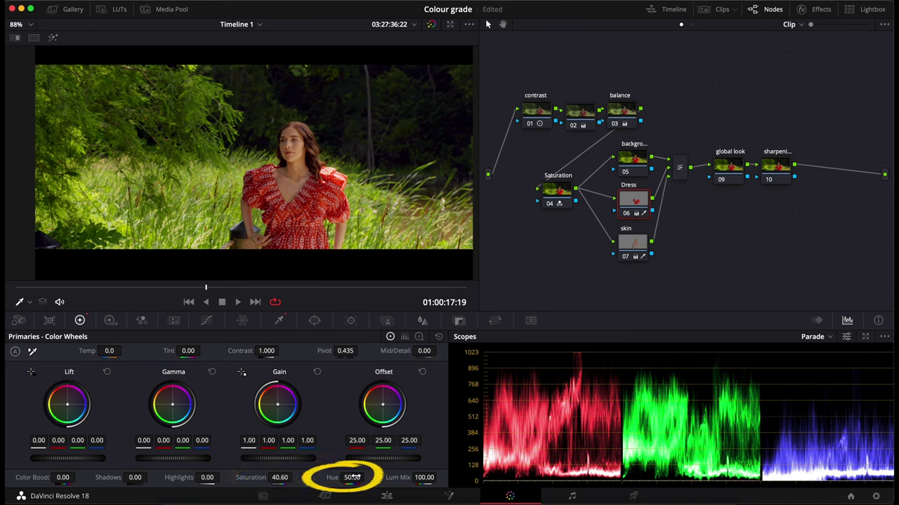
pyautogui.moveTo(352, 478); pyautogui.dragTo(365, 477)
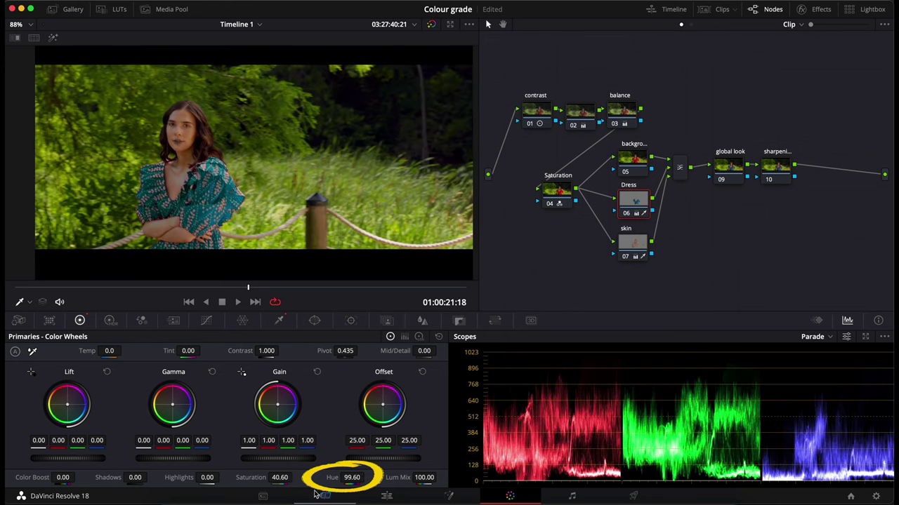
pyautogui.moveTo(383, 478); pyautogui.dragTo(351, 479)
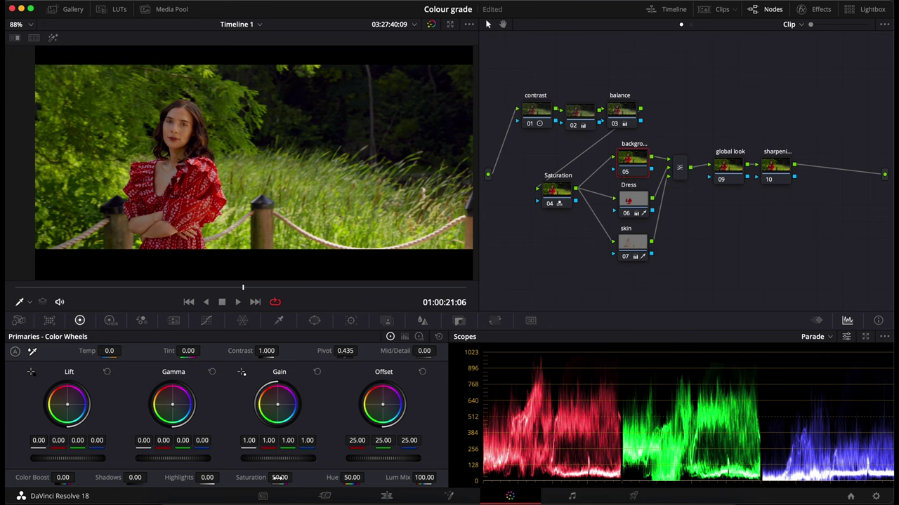
pyautogui.moveTo(279, 477); pyautogui.dragTo(295, 478)
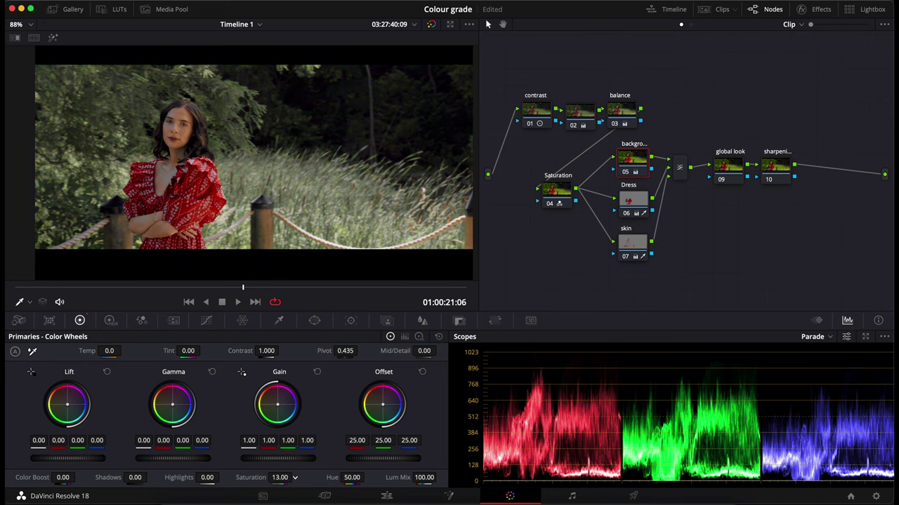
pyautogui.click(279, 320)
pyautogui.moveTo(213, 291)
pyautogui.mouseDown()
pyautogui.moveTo(201, 291)
pyautogui.moveTo(281, 293)
pyautogui.moveTo(211, 287)
pyautogui.mouseUp()
pyautogui.click(79, 320)
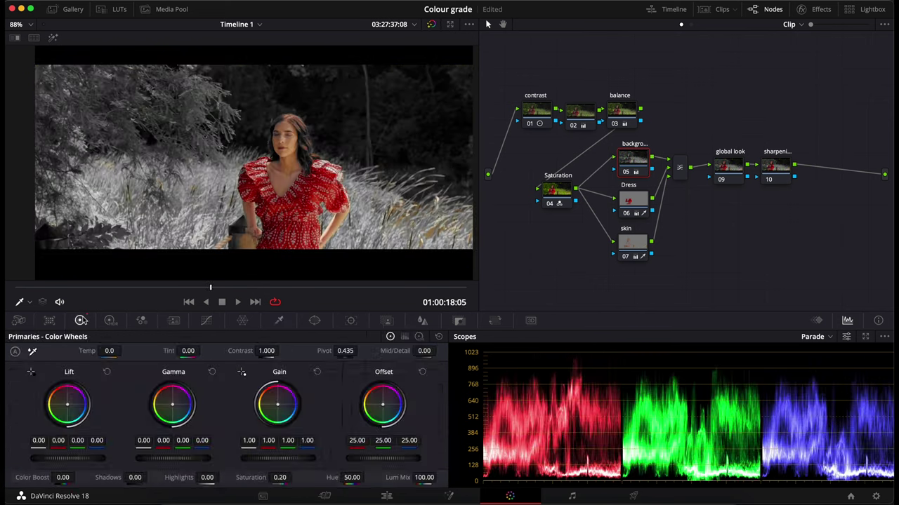
pyautogui.doubleClick(279, 478)
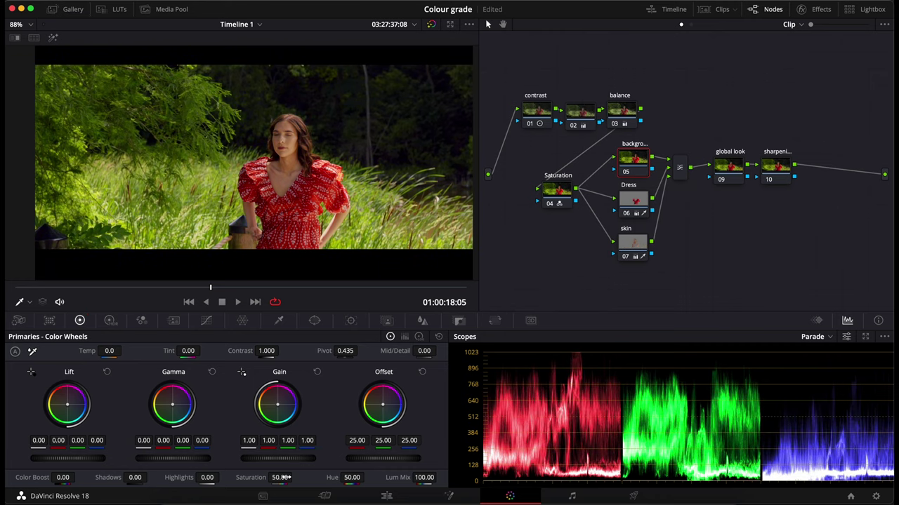
pyautogui.moveTo(348, 477); pyautogui.dragTo(366, 478)
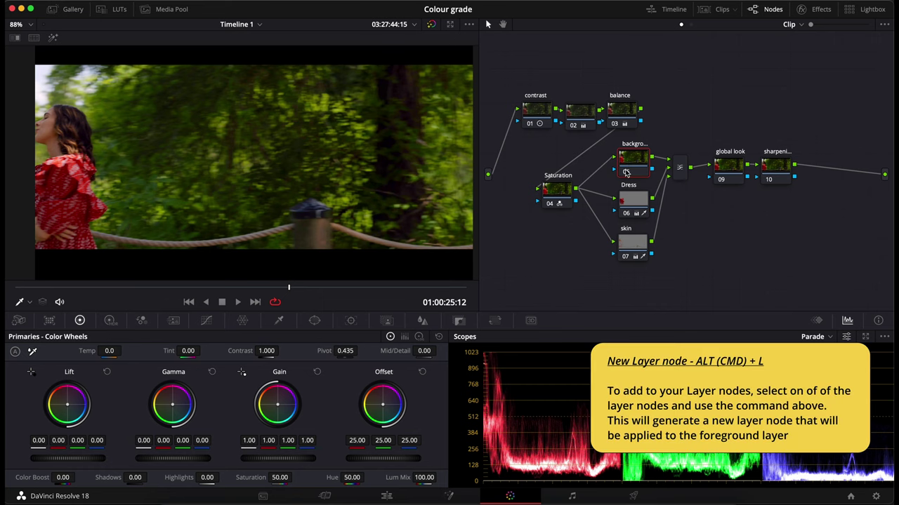
# Add a layer node from the skin node, then delete it again
pyautogui.click(633, 247)
pyautogui.press('super+l')
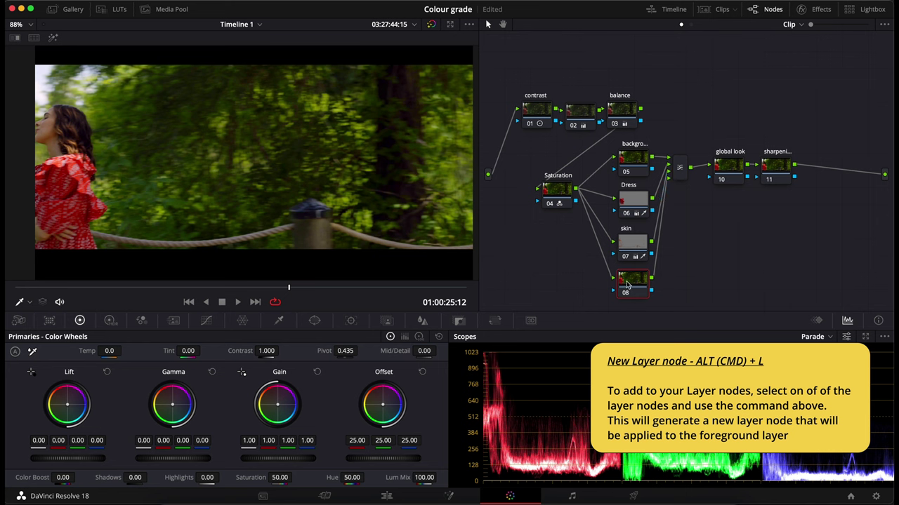
pyautogui.press('Delete')
pyautogui.click(629, 245)
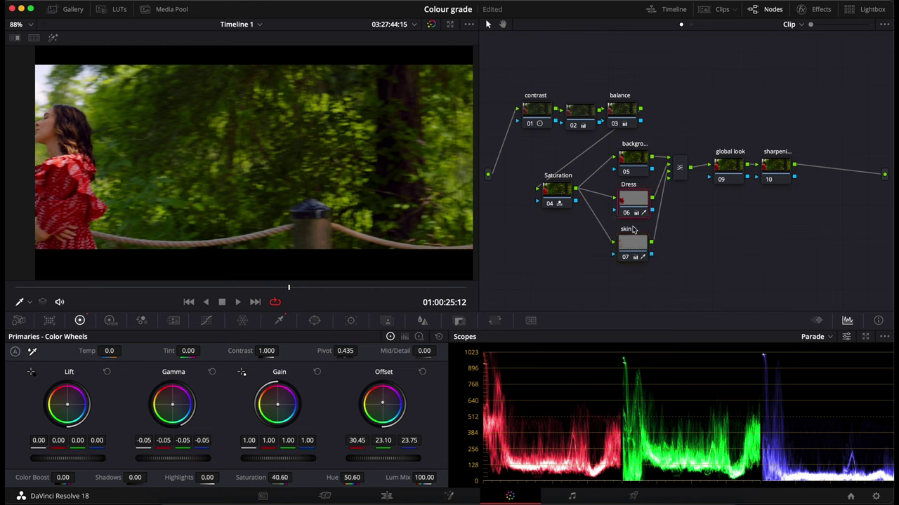
# Add layer node 08 from the Dress node, open its HSL qualifier, and wire it into the Layer Mixer
pyautogui.click(634, 203)
pyautogui.moveTo(640, 154); pyautogui.dragTo(622, 160)
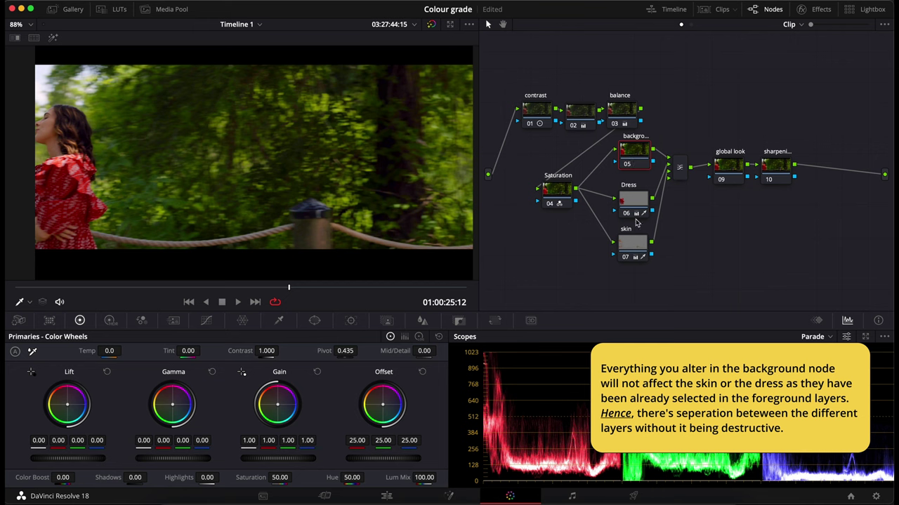
pyautogui.click(638, 247)
pyautogui.click(631, 202)
pyautogui.hotkey('alt', 'l')
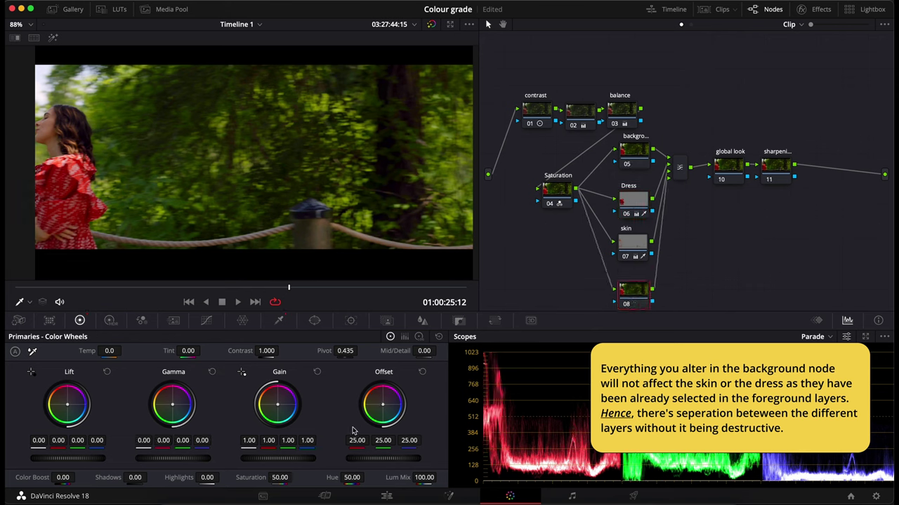
pyautogui.click(279, 320)
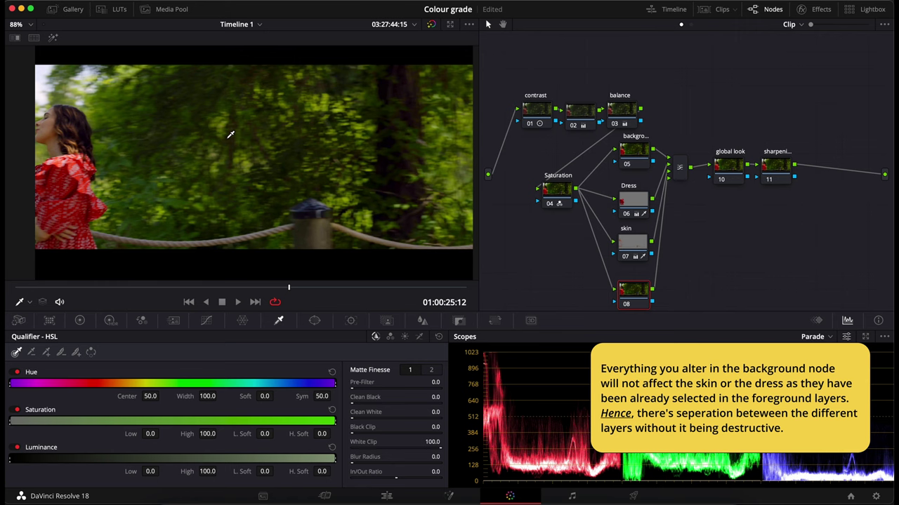
pyautogui.moveTo(630, 292); pyautogui.dragTo(585, 255)
pyautogui.moveTo(670, 186); pyautogui.dragTo(670, 184)
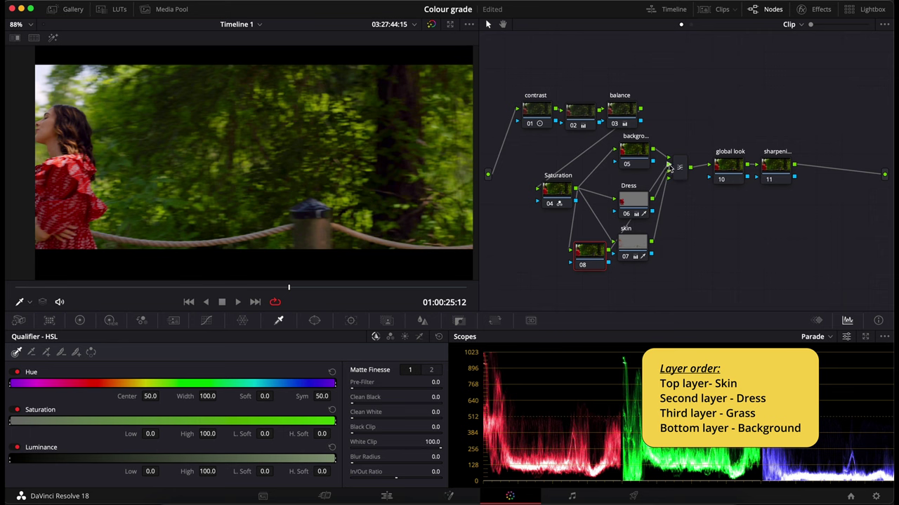
# Place node 08 between the background and Dress nodes, with the Layer Mixer beside Dress
pyautogui.moveTo(588, 254); pyautogui.dragTo(634, 179)
pyautogui.moveTo(639, 238); pyautogui.dragTo(640, 255)
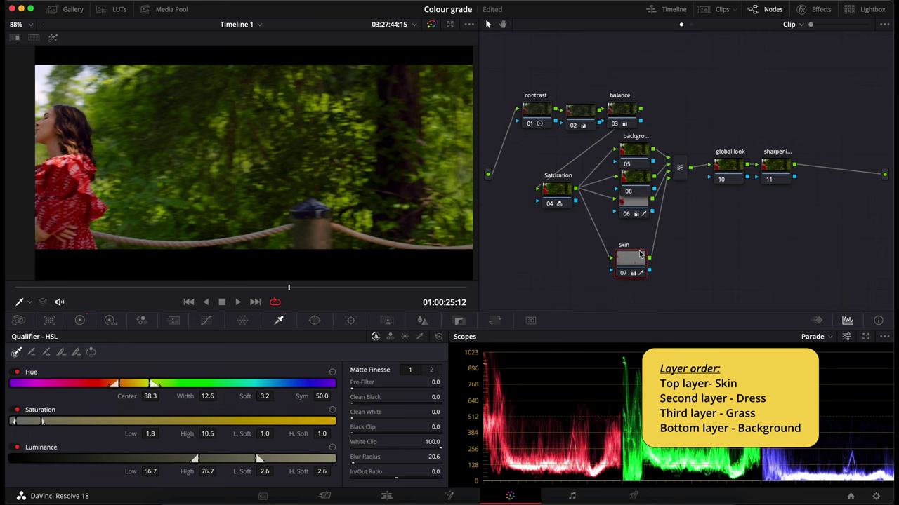
pyautogui.moveTo(678, 169); pyautogui.dragTo(687, 202)
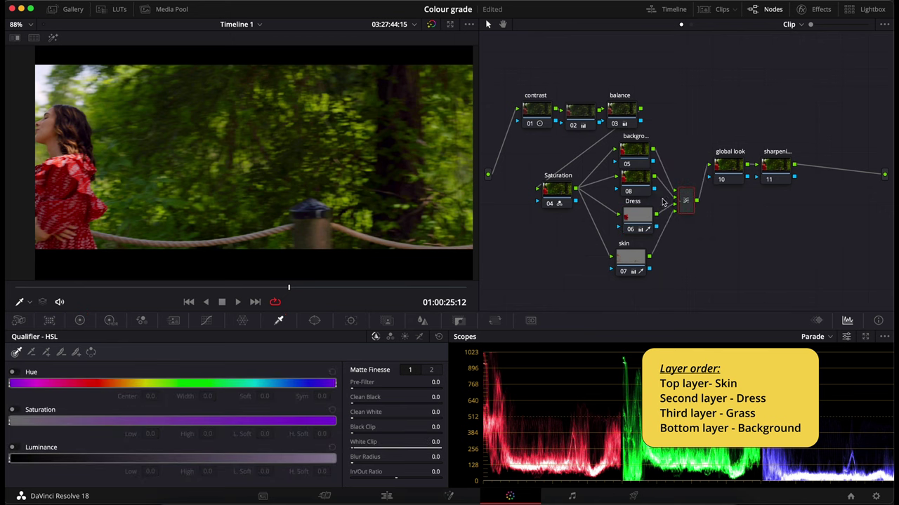
# Move the background node and the top row of contrast, 02 and balance nodes upward
pyautogui.click(636, 215)
pyautogui.moveTo(636, 175); pyautogui.dragTo(635, 183)
pyautogui.moveTo(635, 150); pyautogui.dragTo(639, 145)
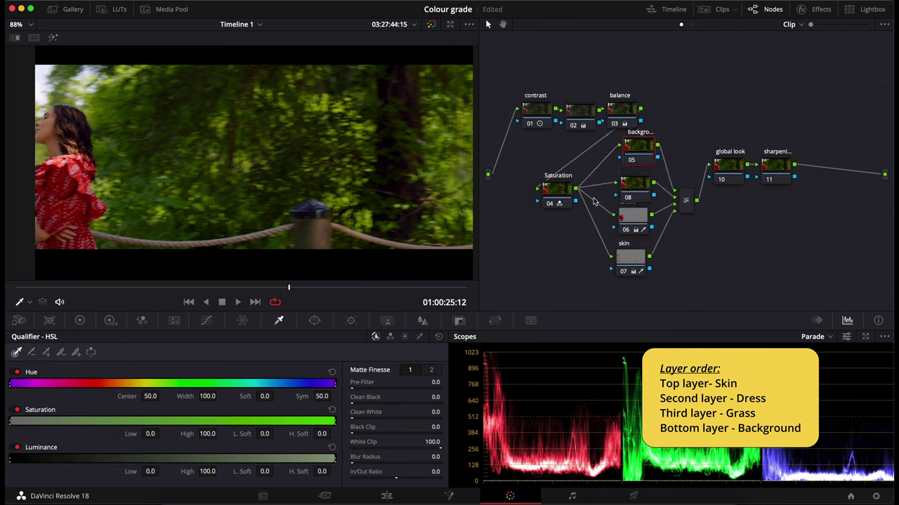
pyautogui.moveTo(622, 109); pyautogui.dragTo(626, 95)
pyautogui.moveTo(580, 111); pyautogui.dragTo(586, 92)
pyautogui.moveTo(536, 109); pyautogui.dragTo(539, 95)
pyautogui.click(637, 186)
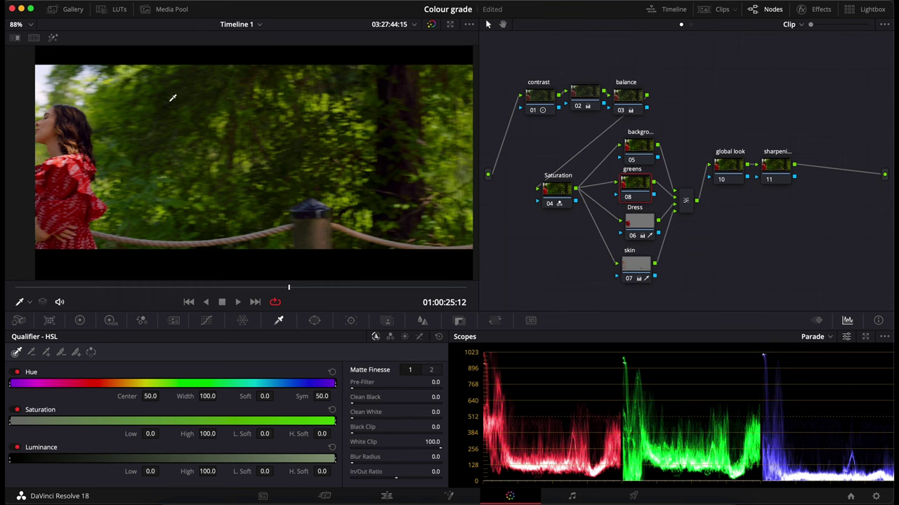
# Qualify the grass for greens: hue width 26.5, slightly higher hue centre, luminance high 69.9
pyautogui.click(141, 93)
pyautogui.click(53, 38)
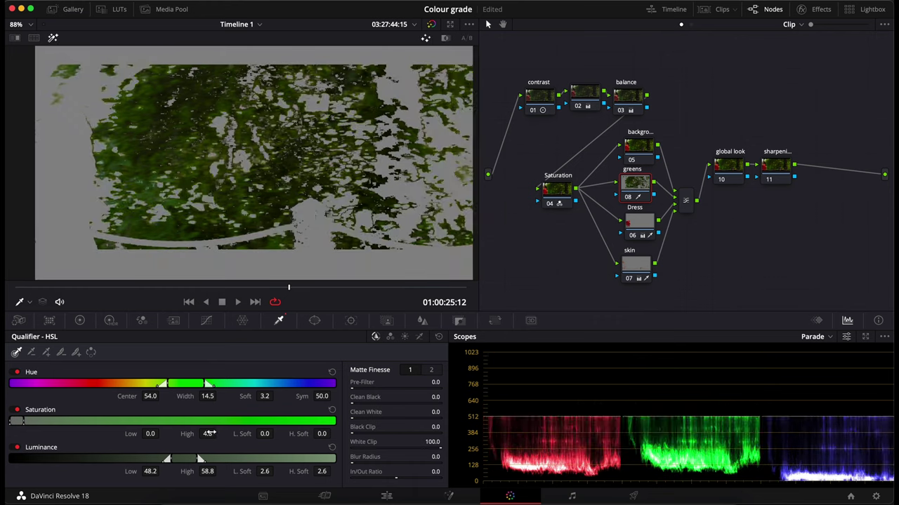
pyautogui.moveTo(200, 458); pyautogui.dragTo(236, 459)
pyautogui.moveTo(208, 384); pyautogui.dragTo(225, 384)
pyautogui.moveTo(289, 287); pyautogui.dragTo(118, 300)
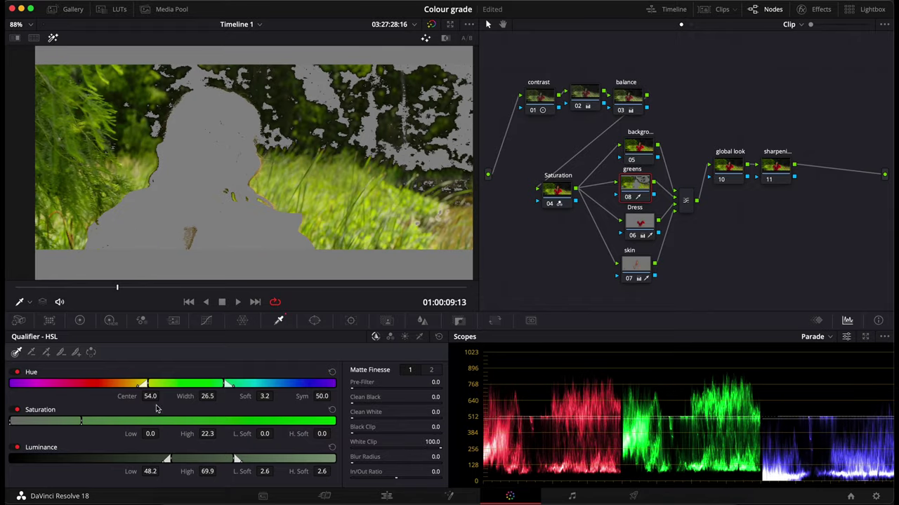
pyautogui.moveTo(150, 398); pyautogui.dragTo(161, 396)
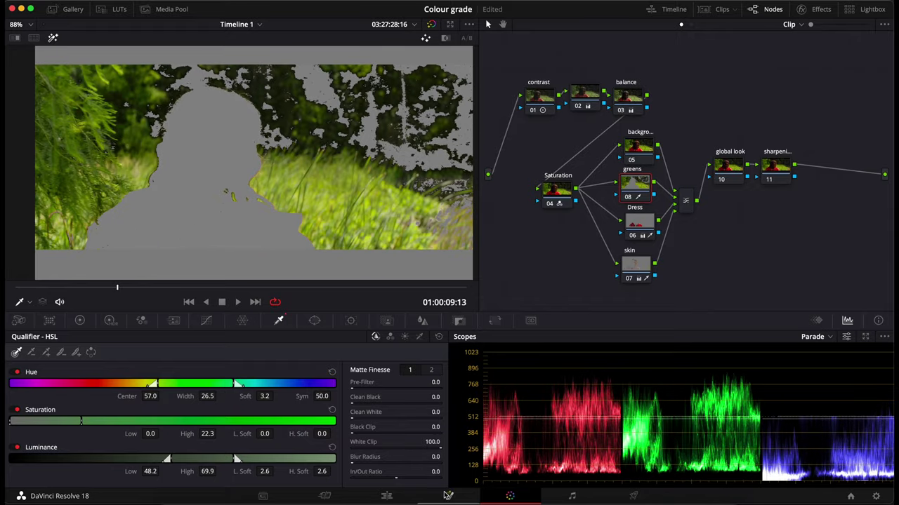
# Soften the greens matte with blur radius 19.9 and denoise 9.7, then turn off highlight
pyautogui.moveTo(356, 461); pyautogui.dragTo(390, 461)
pyautogui.click(431, 369)
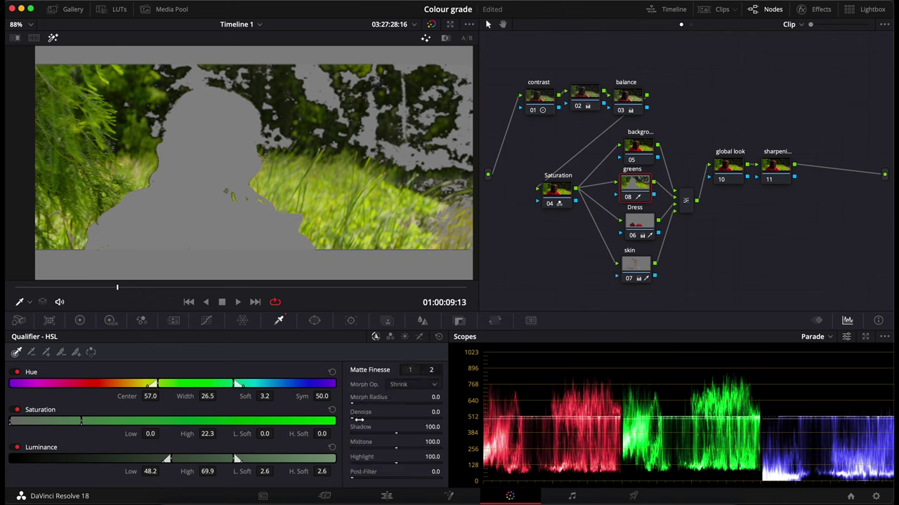
pyautogui.moveTo(359, 419); pyautogui.dragTo(372, 419)
pyautogui.hotkey('shift', 'h')
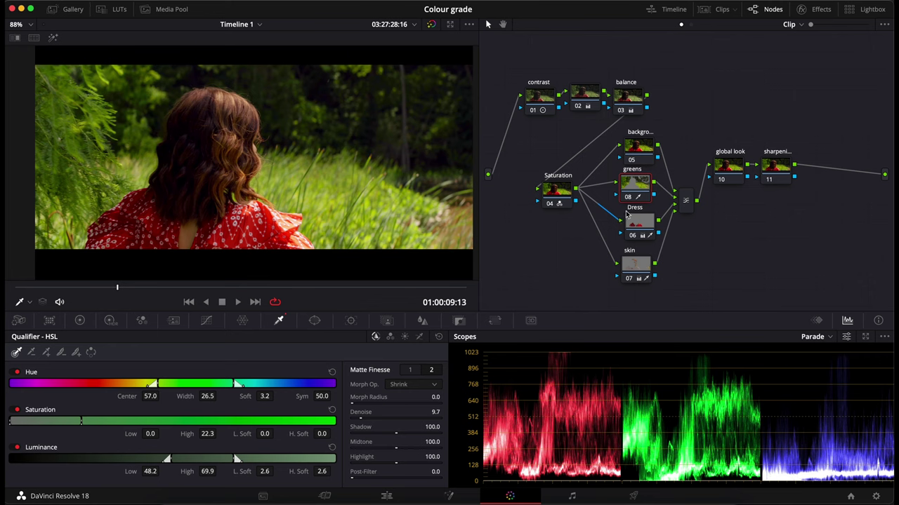
pyautogui.moveTo(636, 184); pyautogui.dragTo(639, 180)
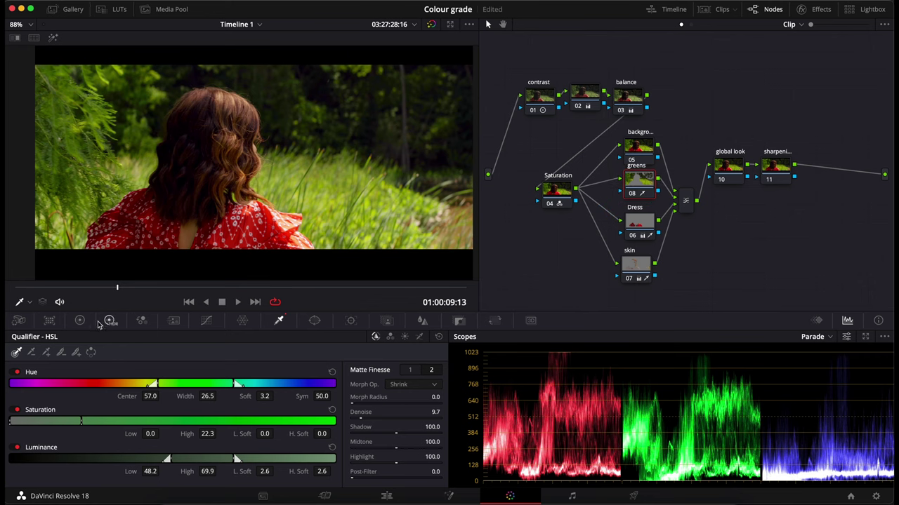
# Reset the greens saturation, then set hue to about 60.8 and saturation to 59.2
pyautogui.click(80, 321)
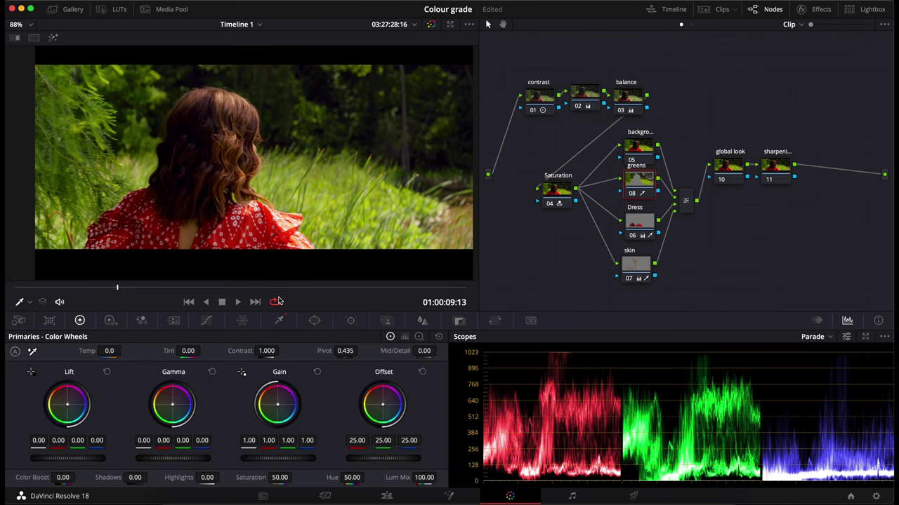
pyautogui.moveTo(278, 287); pyautogui.dragTo(251, 297)
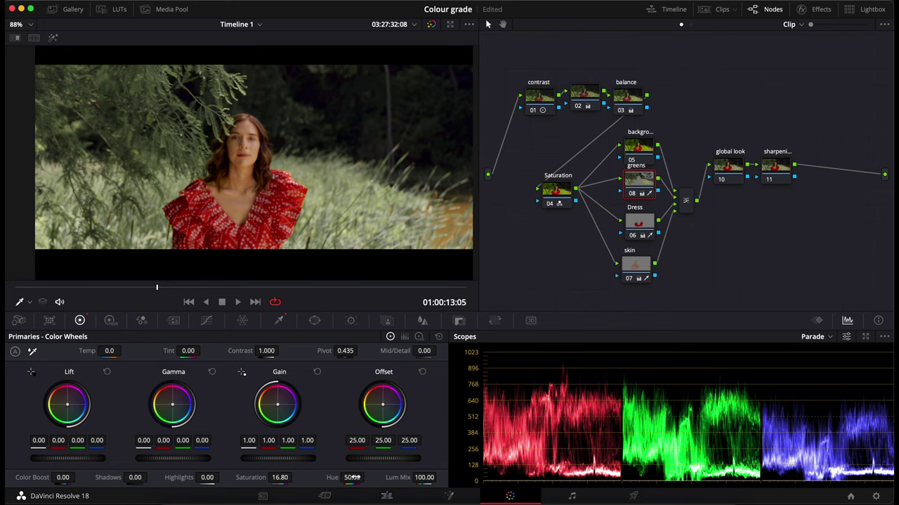
pyautogui.doubleClick(247, 480)
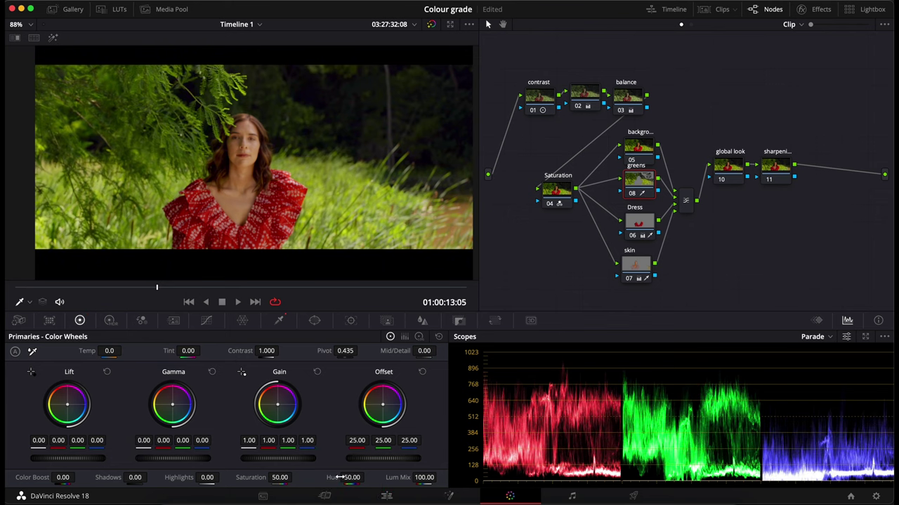
pyautogui.moveTo(342, 477); pyautogui.dragTo(367, 477)
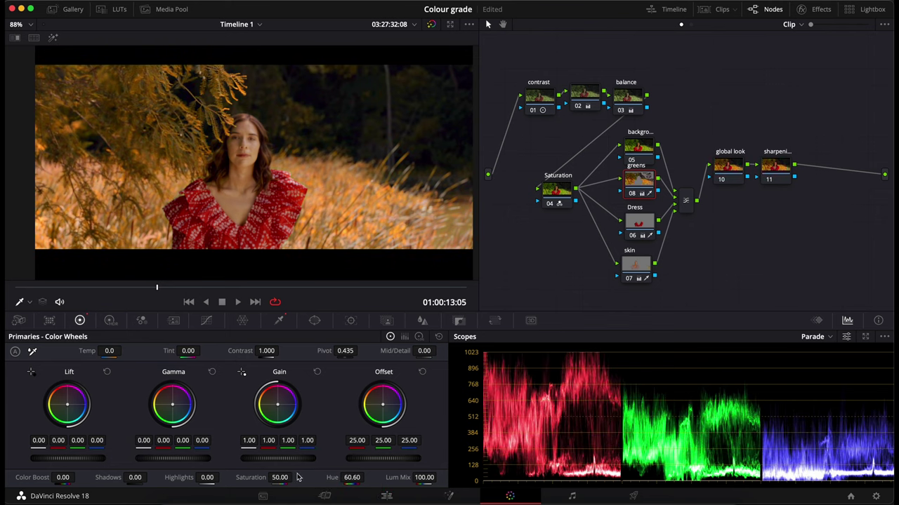
pyautogui.moveTo(299, 477); pyautogui.dragTo(294, 478)
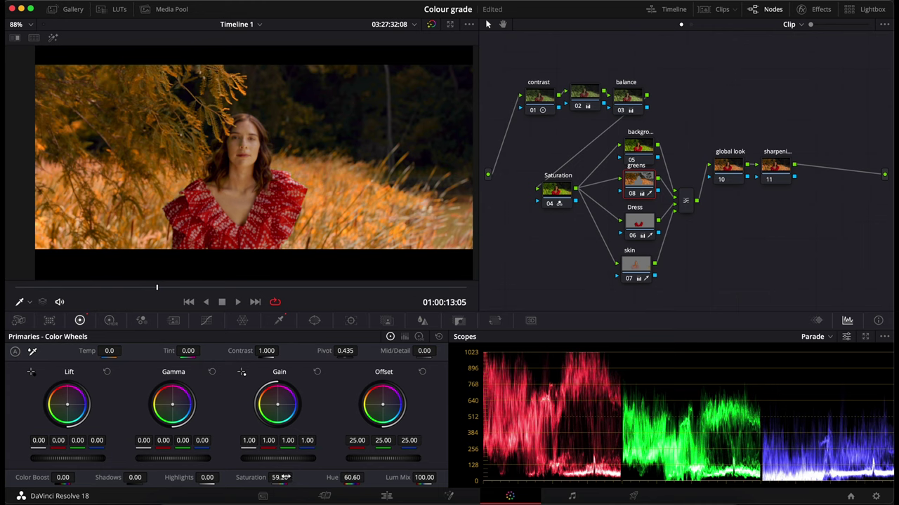
pyautogui.moveTo(358, 477); pyautogui.dragTo(366, 477)
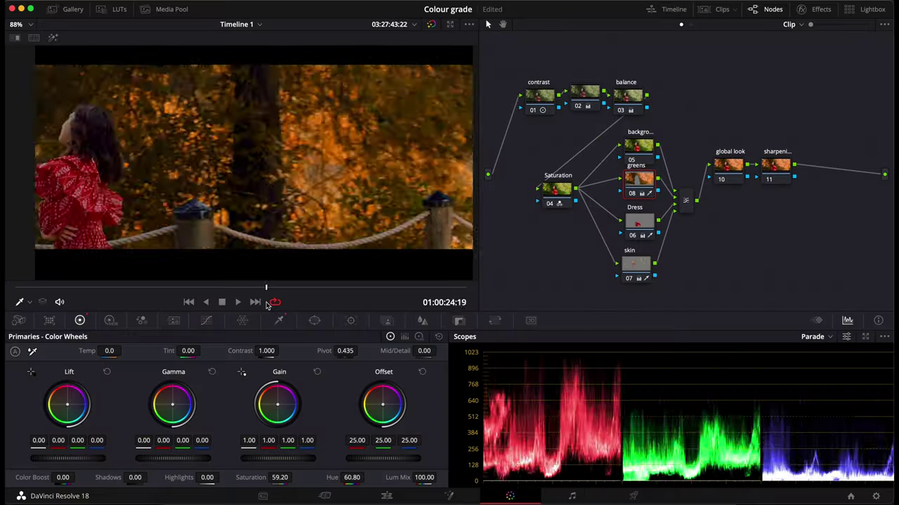
# Review playback, then return the greens node to hue 36.2 and saturation 24.2
pyautogui.press('j')
pyautogui.press('j')
pyautogui.press('k')
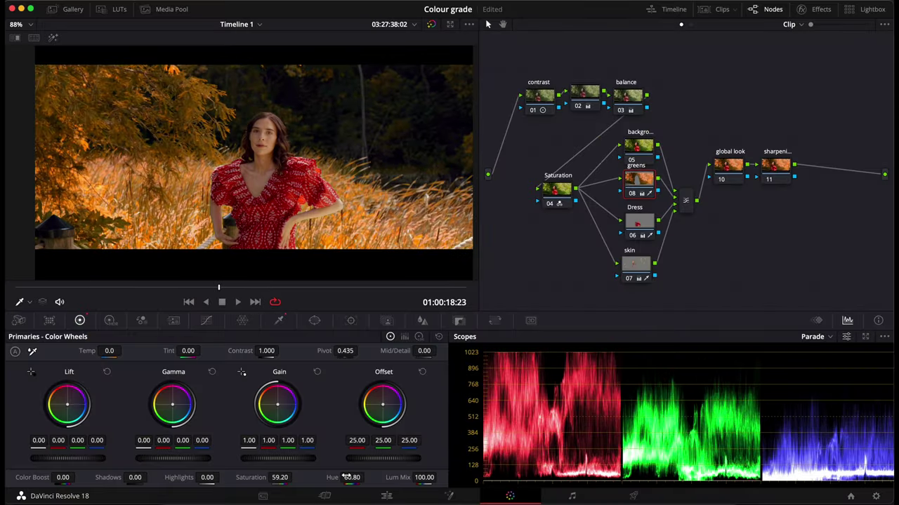
pyautogui.moveTo(356, 478); pyautogui.dragTo(280, 477)
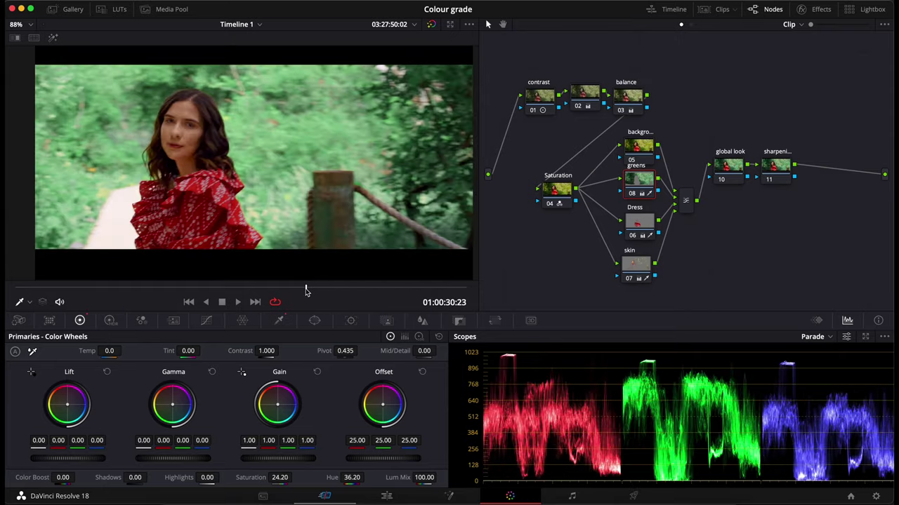
pyautogui.moveTo(305, 288); pyautogui.dragTo(333, 284)
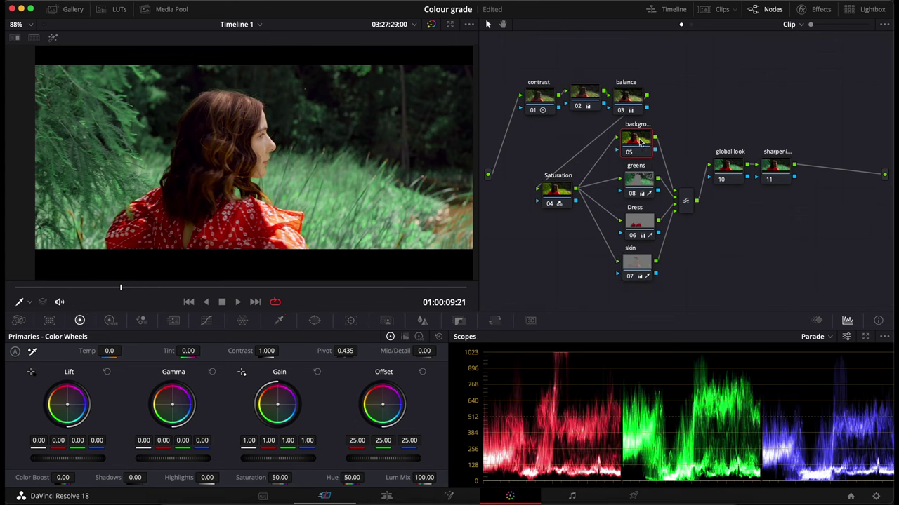
# Lower the background node's saturation to about 34.2 to mute the foliage
pyautogui.moveTo(280, 478); pyautogui.dragTo(296, 477)
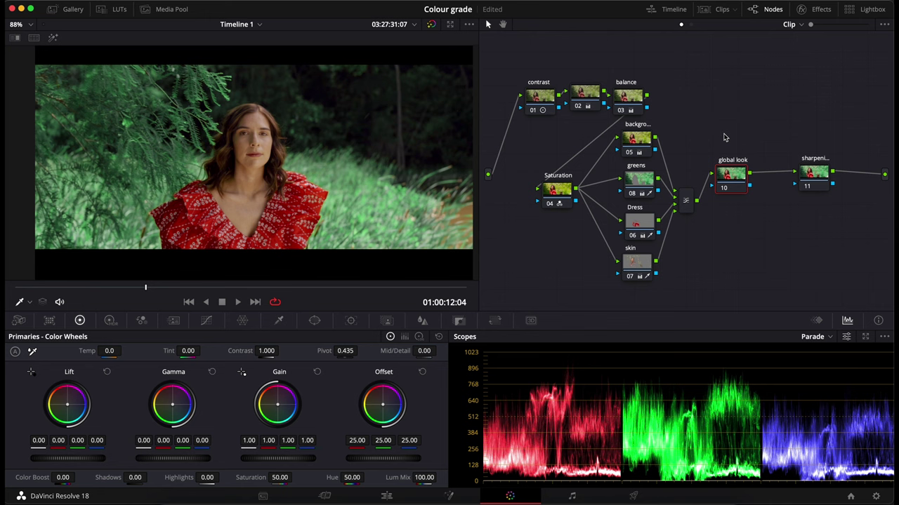
# Nudge the global look node's gamma wheel so blue gamma reads -0.03
pyautogui.moveTo(171, 409); pyautogui.dragTo(172, 405)
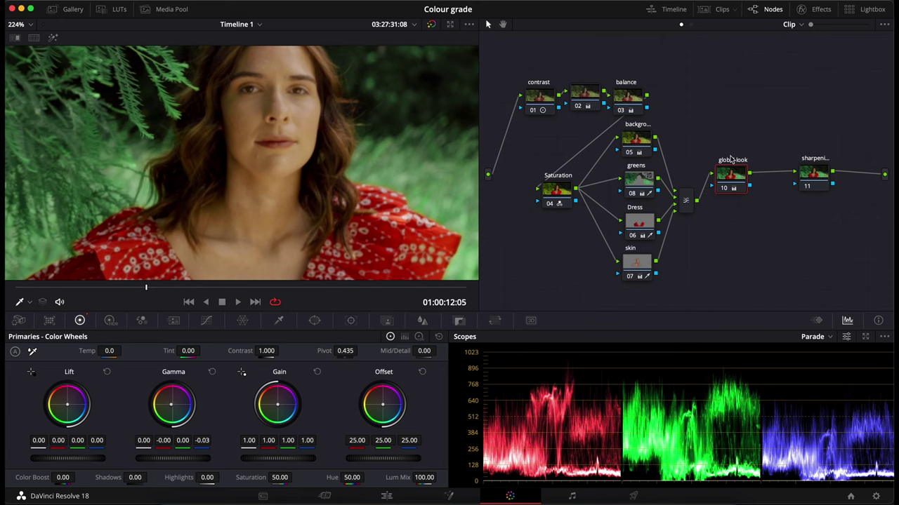
# On the skin node, nudge the hue up and lower saturation to about 25.6
pyautogui.moveTo(733, 179); pyautogui.dragTo(743, 177)
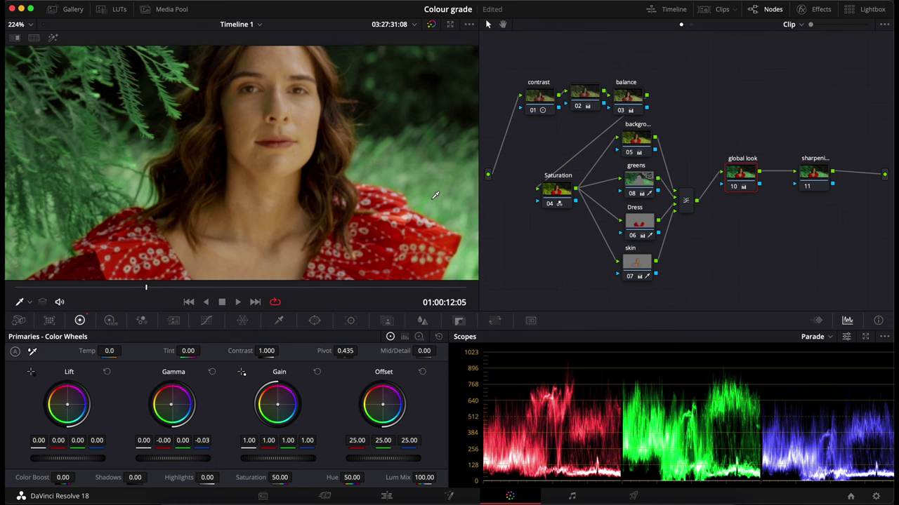
pyautogui.scroll(1, 435, 195)
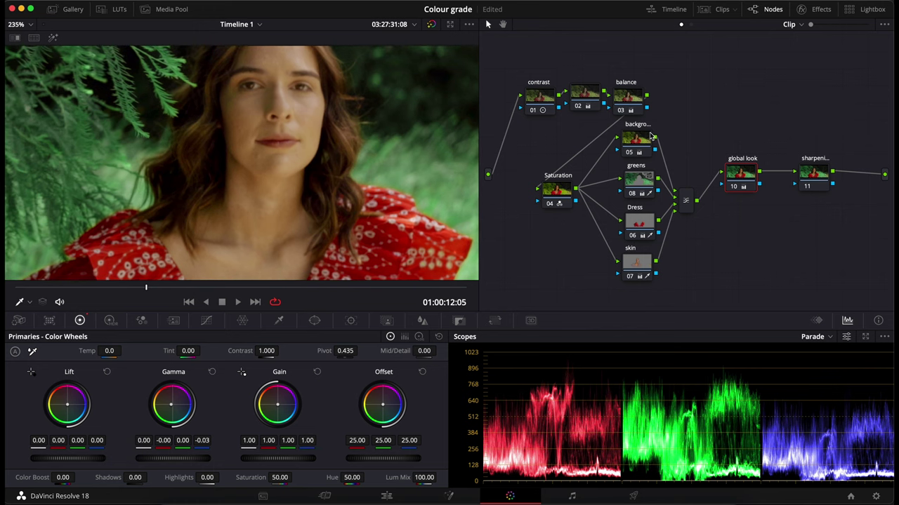
pyautogui.click(640, 265)
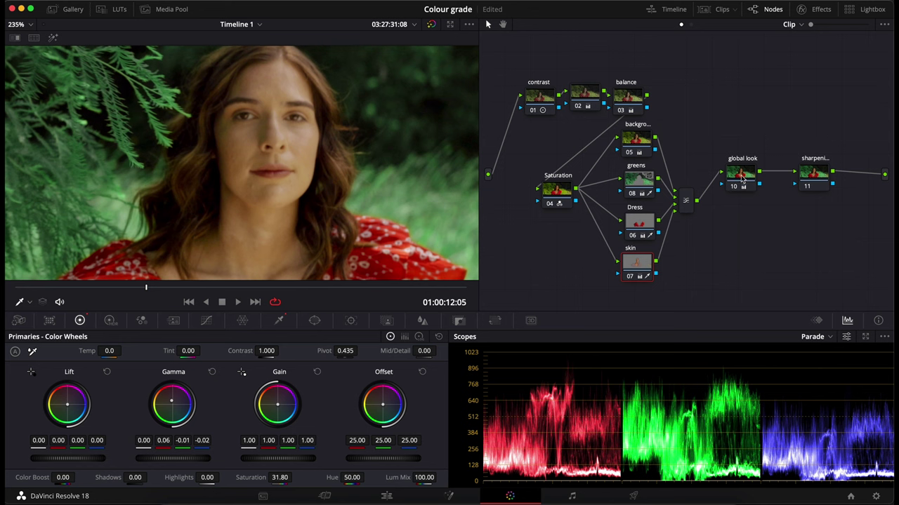
pyautogui.click(735, 176)
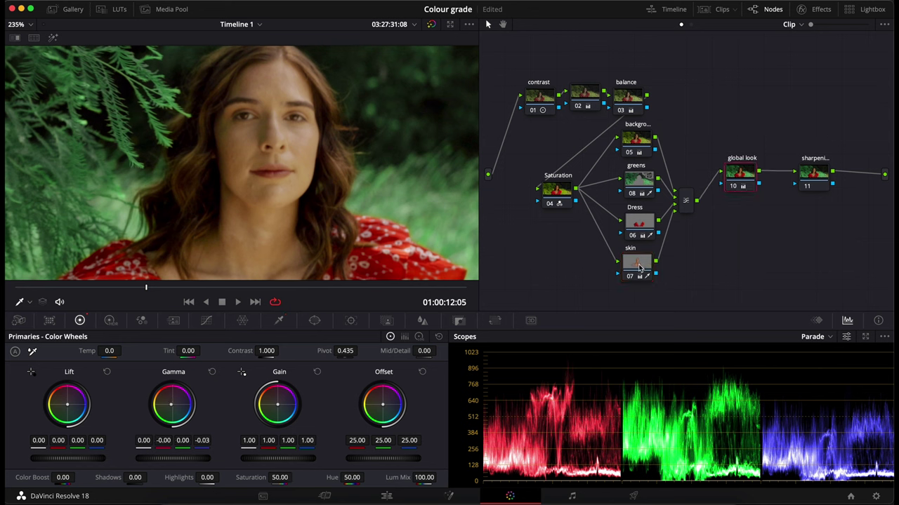
pyautogui.click(640, 266)
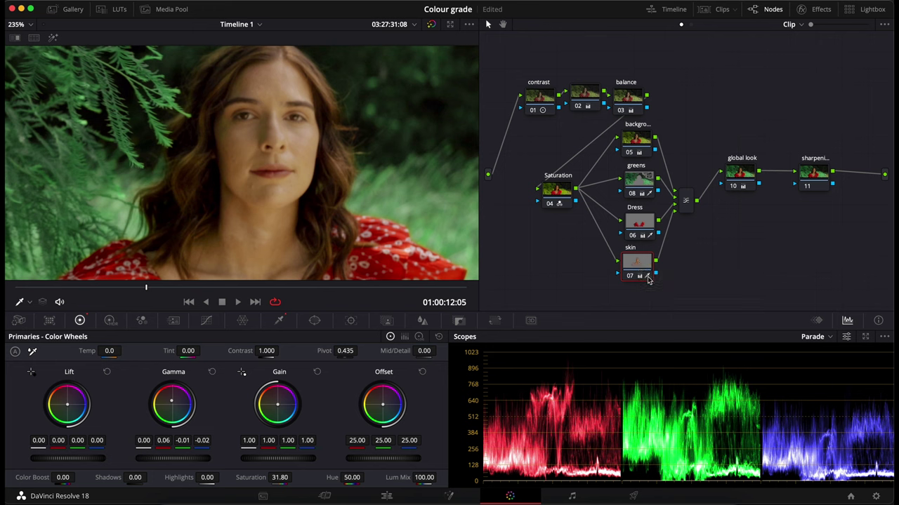
pyautogui.moveTo(351, 477); pyautogui.dragTo(364, 478)
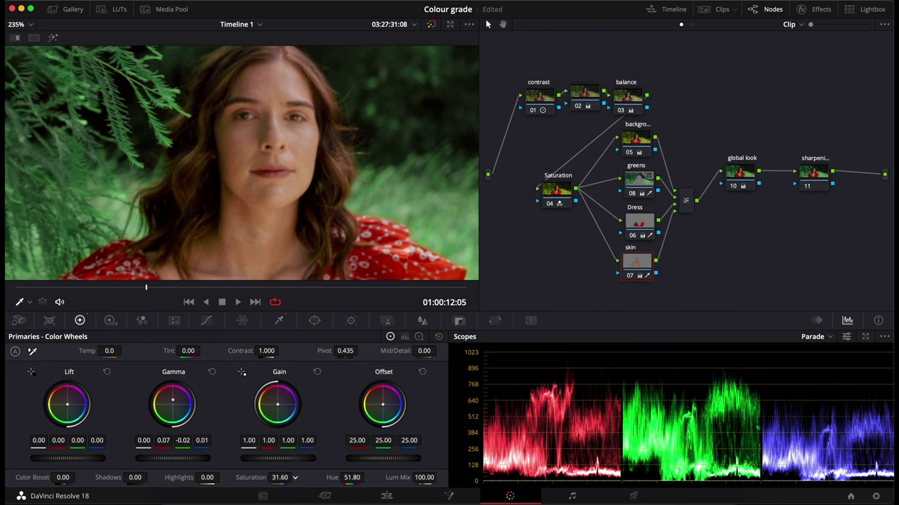
pyautogui.moveTo(280, 477); pyautogui.dragTo(270, 478)
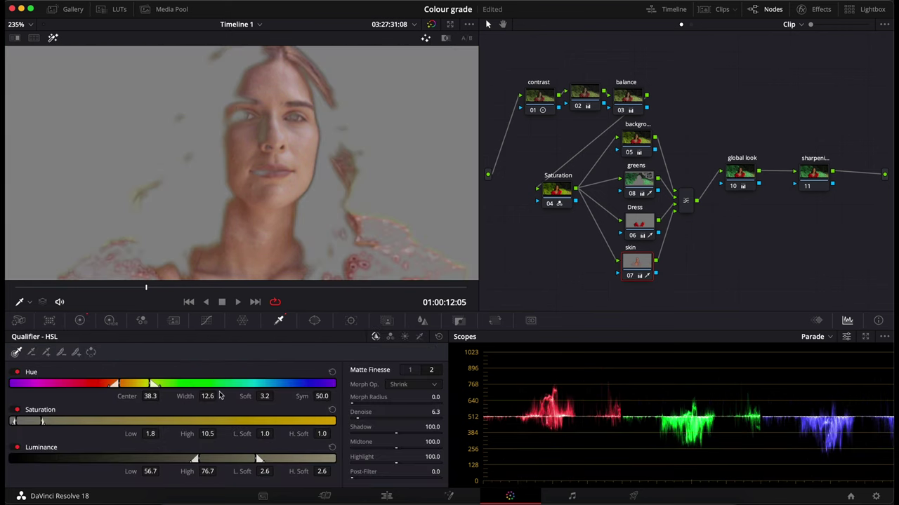
# Lower the skin qualifier's Luminance Low to about 54.3 and turn off highlight
pyautogui.moveTo(161, 471); pyautogui.dragTo(160, 471)
pyautogui.click(52, 38)
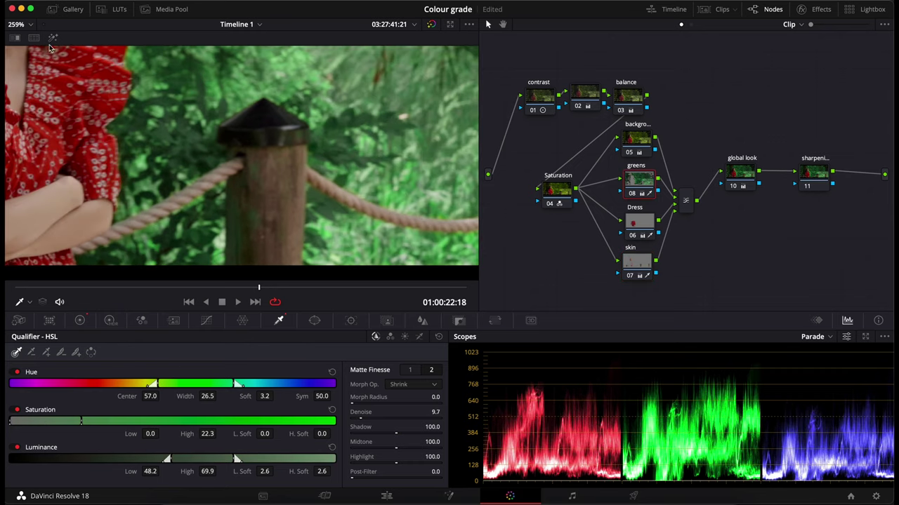
# Highlight the greens matte and set Clean White 0, Clean Black 13.9 and hue center 59.5
pyautogui.click(53, 37)
pyautogui.moveTo(370, 419)
pyautogui.mouseDown()
pyautogui.moveTo(356, 422)
pyautogui.moveTo(363, 402)
pyautogui.mouseUp()
pyautogui.moveTo(211, 396); pyautogui.dragTo(207, 396)
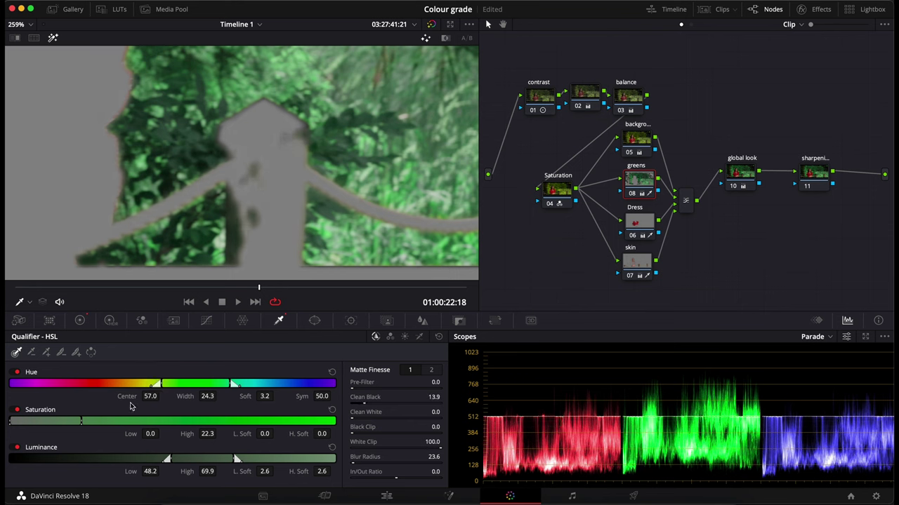
pyautogui.moveTo(147, 396); pyautogui.dragTo(162, 396)
pyautogui.scroll(-2, 279, 150)
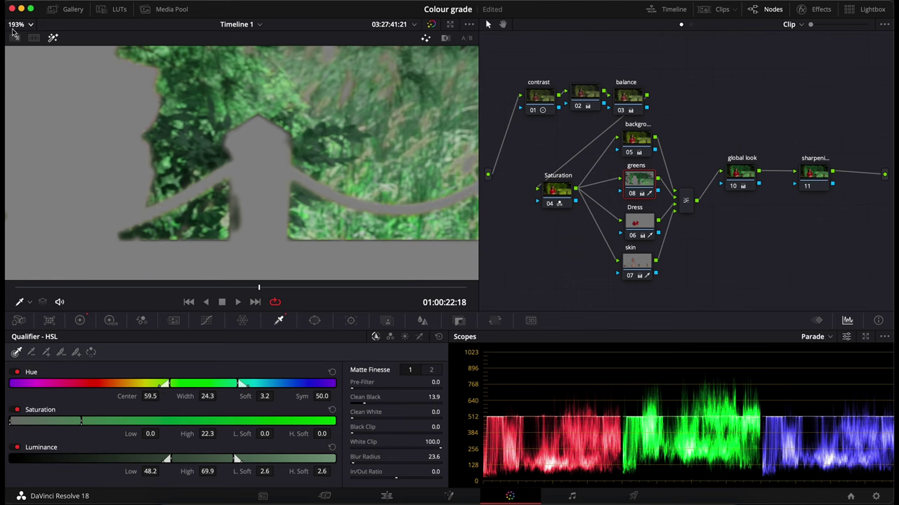